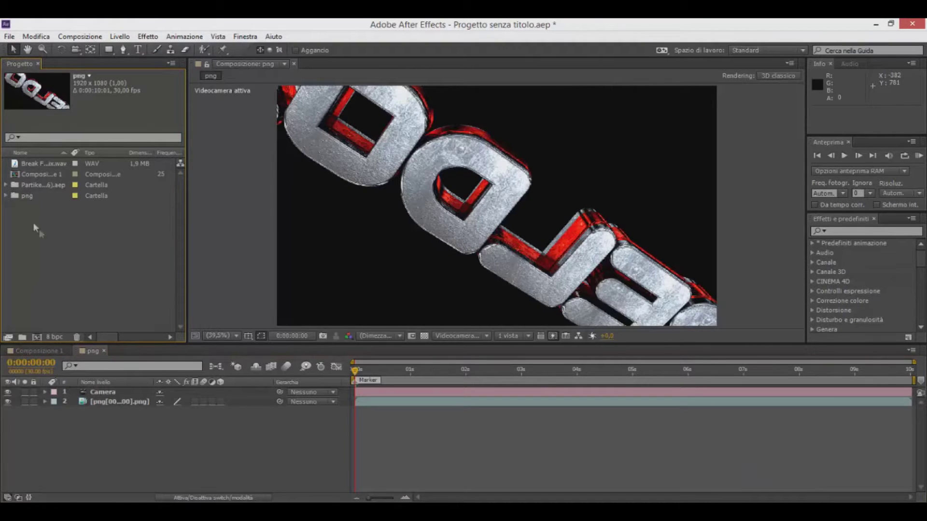
# Copy the Schwarz Farbfläche 2 particle layer from the imported Komp 1 into the png composition, beneath the png sequence.
pyautogui.click(7, 185)
pyautogui.doubleClick(30, 285)
pyautogui.click(452, 47)
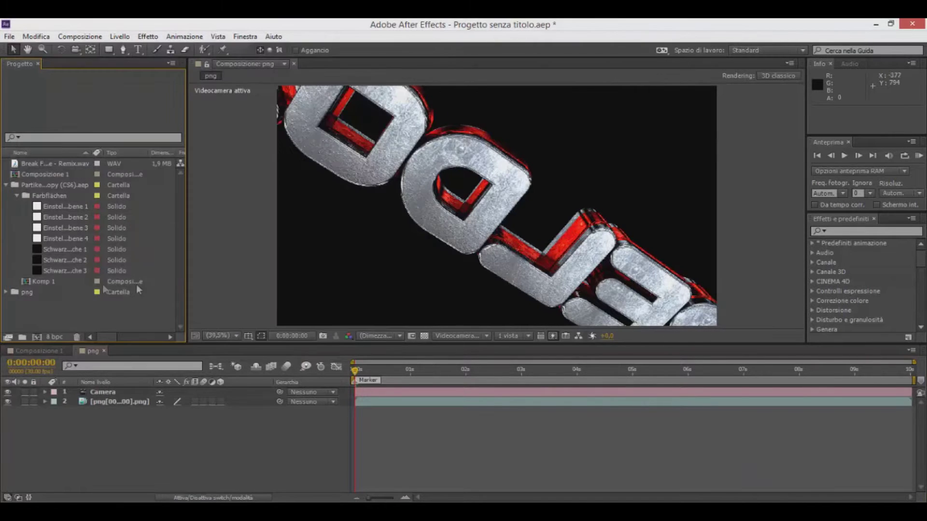
pyautogui.doubleClick(46, 283)
pyautogui.click(119, 419)
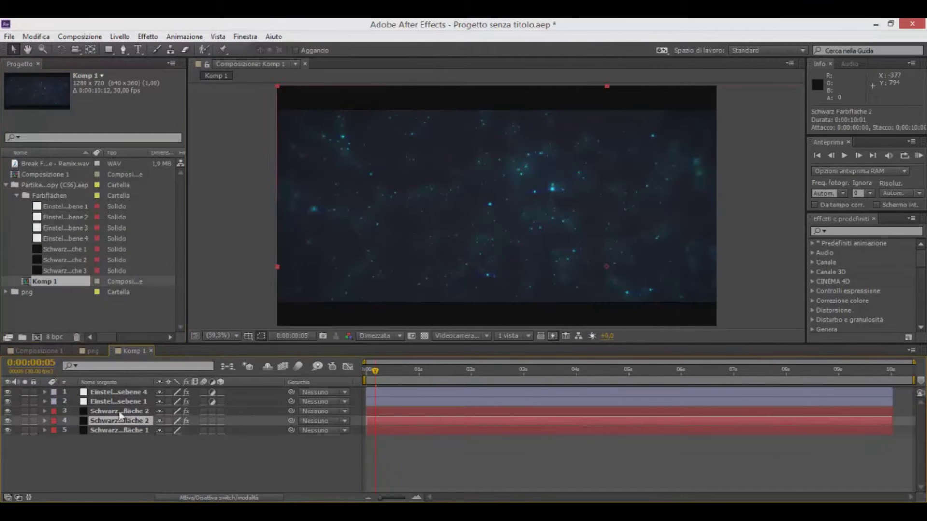
pyautogui.click(90, 351)
pyautogui.hotkey('ctrl', 'v')
pyautogui.moveTo(121, 392)
pyautogui.mouseDown()
pyautogui.moveTo(113, 423)
pyautogui.moveTo(118, 393)
pyautogui.mouseUp()
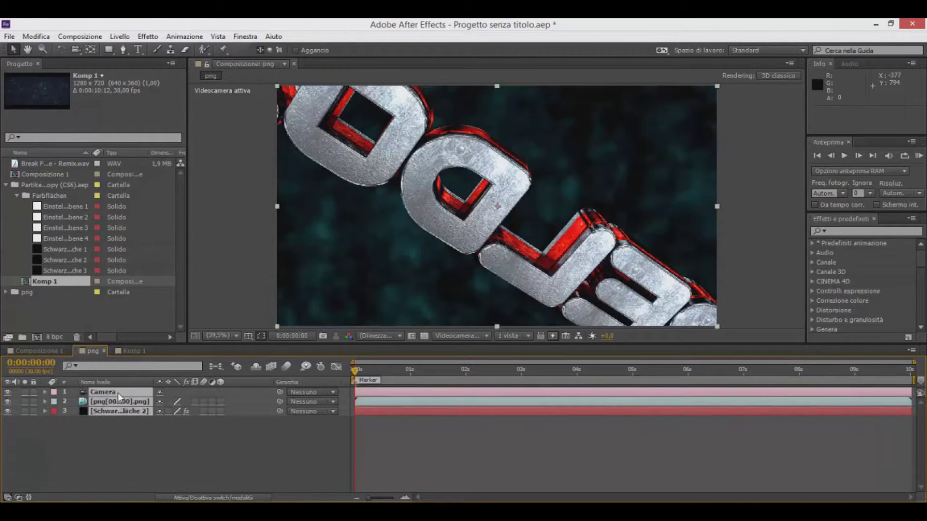
# Copy the camera, png sequence and particle layers into Composizione 1 and add the imported WAV music track below them.
pyautogui.hotkey('ctrl', 'c')
pyautogui.click(39, 352)
pyautogui.hotkey('ctrl', 'v')
pyautogui.click(104, 447)
pyautogui.click(6, 185)
pyautogui.moveTo(44, 163); pyautogui.dragTo(168, 459)
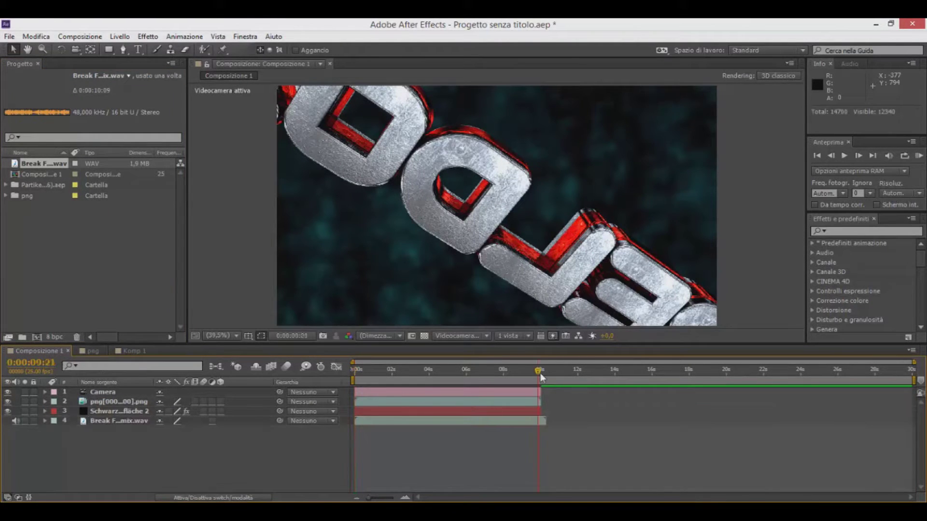
# Trim the end of the audio layer to match the end of the other layers at about 10 seconds.
pyautogui.moveTo(540, 374); pyautogui.dragTo(541, 377)
pyautogui.moveTo(369, 497); pyautogui.dragTo(407, 498)
pyautogui.moveTo(908, 420); pyautogui.dragTo(896, 419)
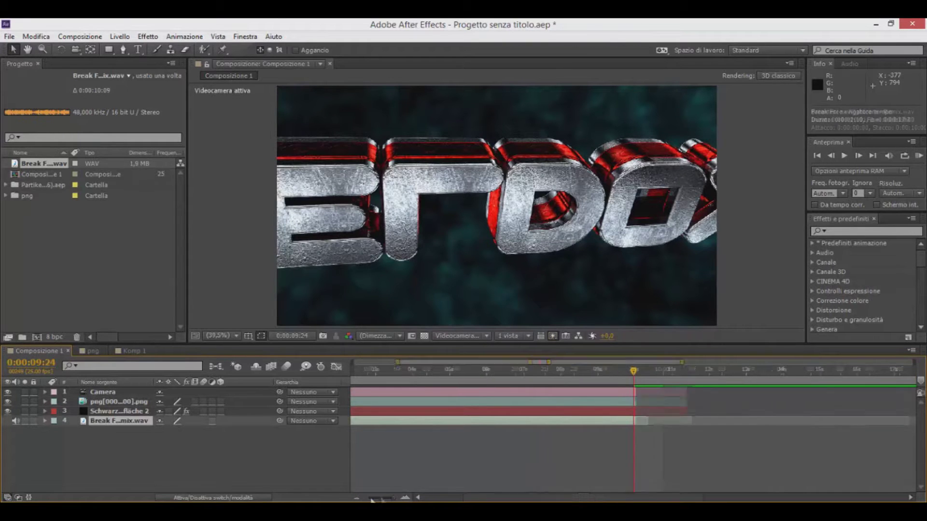
pyautogui.press(';')
pyautogui.press('Home')
# Change the particle colour of the Schwarz Farbfläche 2 layer's effect to red.
pyautogui.click(15, 428)
pyautogui.click(44, 411)
pyautogui.click(54, 420)
pyautogui.click(64, 430)
pyautogui.scroll(-1, 76, 412)
pyautogui.click(163, 478)
pyautogui.moveTo(488, 242); pyautogui.dragTo(488, 196)
pyautogui.click(457, 213)
pyautogui.click(578, 197)
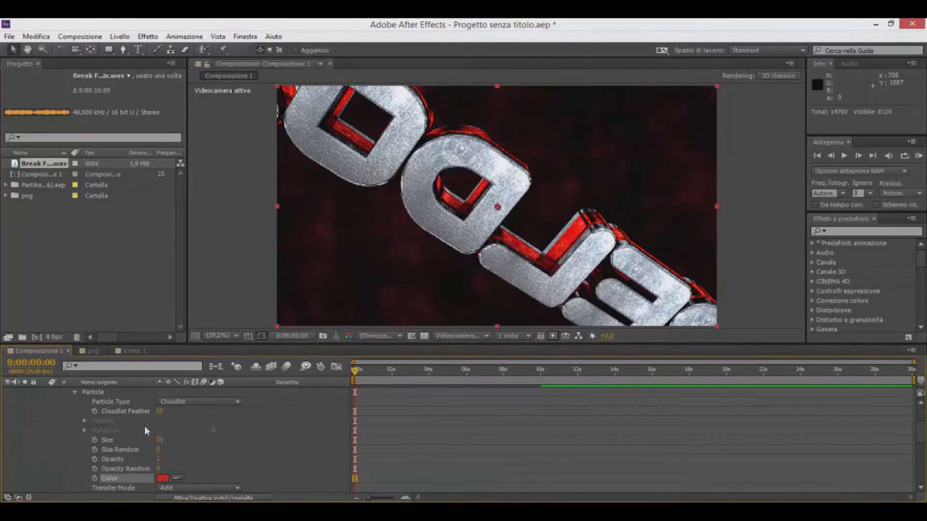
# Create an adjustment layer above all other layers in Composizione 1.
pyautogui.scroll(2, 145, 427)
pyautogui.click(45, 412)
pyautogui.click(100, 457)
pyautogui.rightClick(179, 475)
pyautogui.moveTo(209, 357)
pyautogui.click(444, 459)
# Find the Trasformazione effect and apply it to the adjustment layer.
pyautogui.click(864, 231)
pyautogui.write('trasfi')
pyautogui.moveTo(879, 249); pyautogui.dragTo(159, 395)
# Set the composition's display resolution to Un quarto and play a RAM preview.
pyautogui.click(385, 341)
pyautogui.click(376, 400)
pyautogui.click(919, 156)
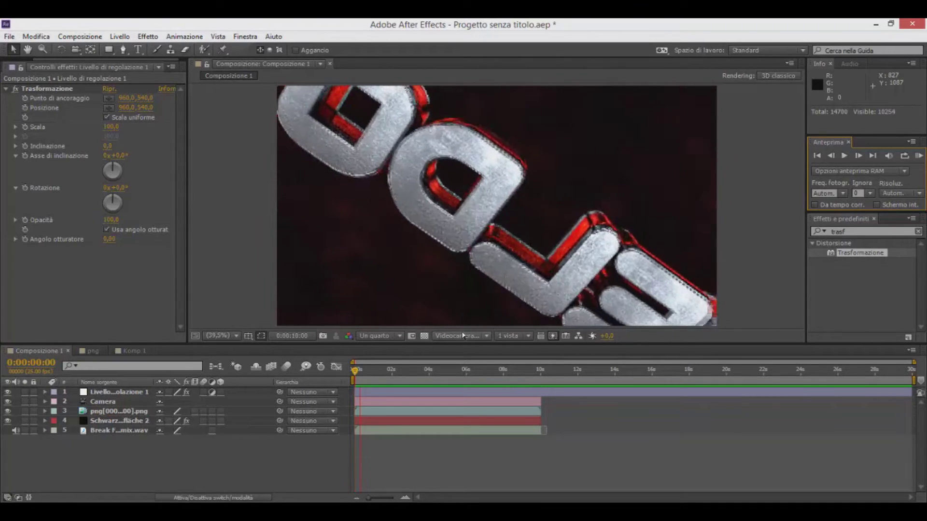
pyautogui.click(282, 449)
# Add markers to the adjustment layer on the beats of the music during a RAM preview.
pyautogui.click(144, 394)
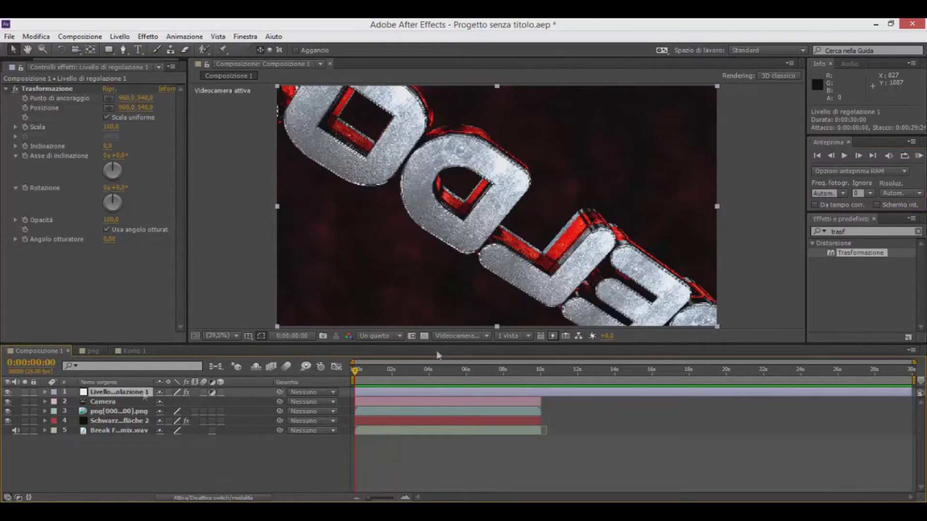
pyautogui.click(919, 156)
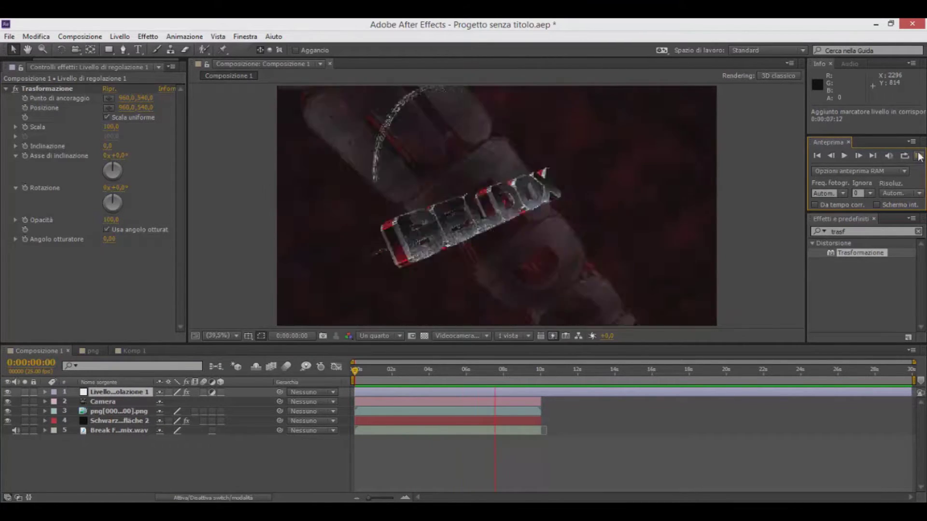
pyautogui.press('KP_Multiply')
pyautogui.press('KP_Multiply')
pyautogui.press('space')
# Create a Scala keyframe of 100 in the adjustment layer's Trasformazione effect at 0:00:01:20, just before the first beat marker.
pyautogui.click(386, 372)
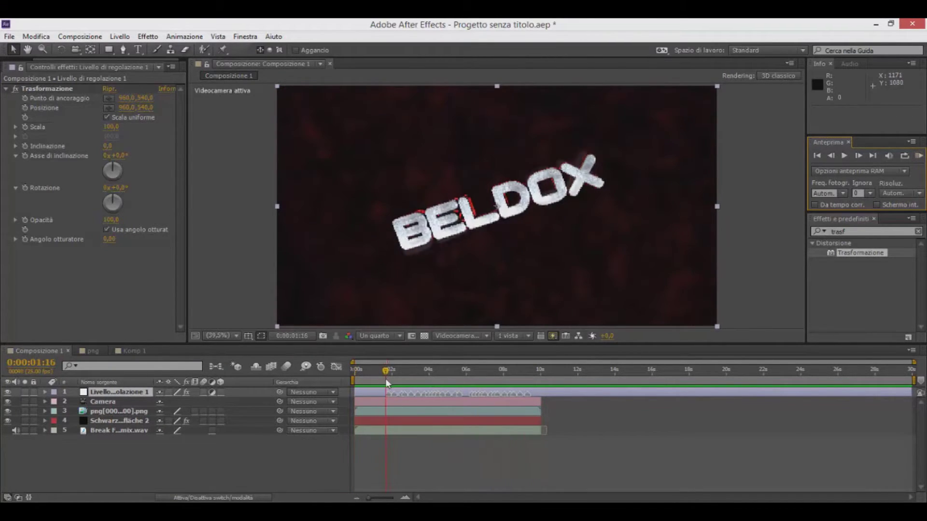
pyautogui.click(45, 392)
pyautogui.click(56, 403)
pyautogui.click(65, 411)
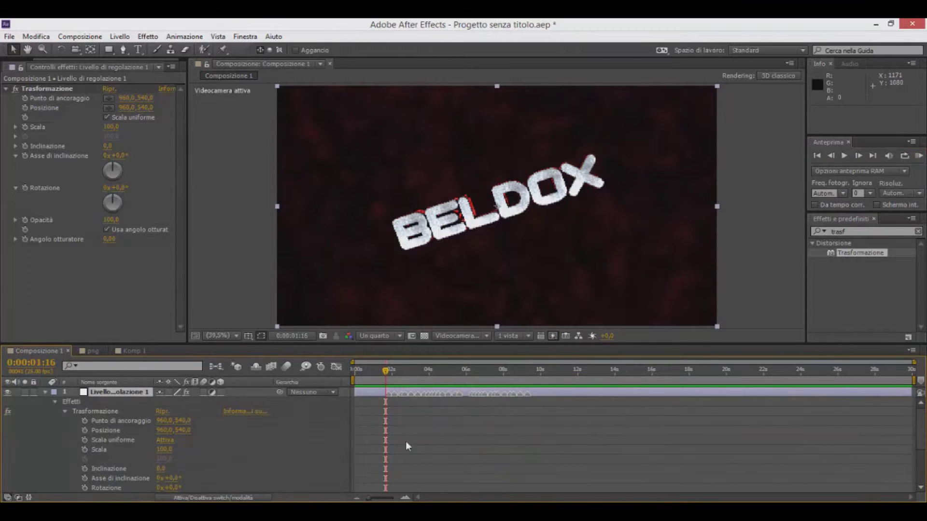
pyautogui.press(';')
pyautogui.press('pagedown')
pyautogui.press('pagedown')
pyautogui.press('pagedown')
pyautogui.press('pagedown')
pyautogui.click(84, 450)
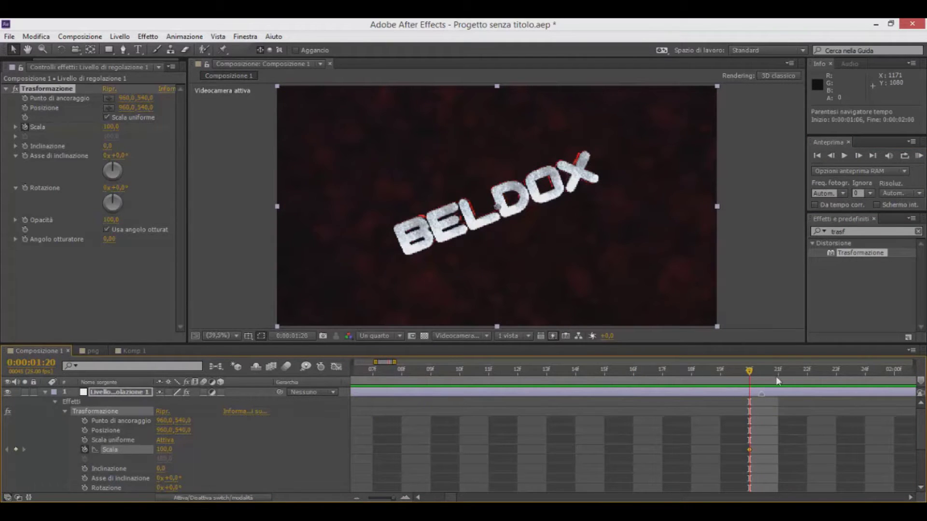
# Add a Scala keyframe of 125 one frame further on, at 0:00:01:21.
pyautogui.press('pagedown')
pyautogui.write('125')
pyautogui.press('Return')
# Copy the pair of Scala keyframes and paste it at each remaining beat marker of the adjustment layer.
pyautogui.moveTo(714, 434); pyautogui.dragTo(818, 476)
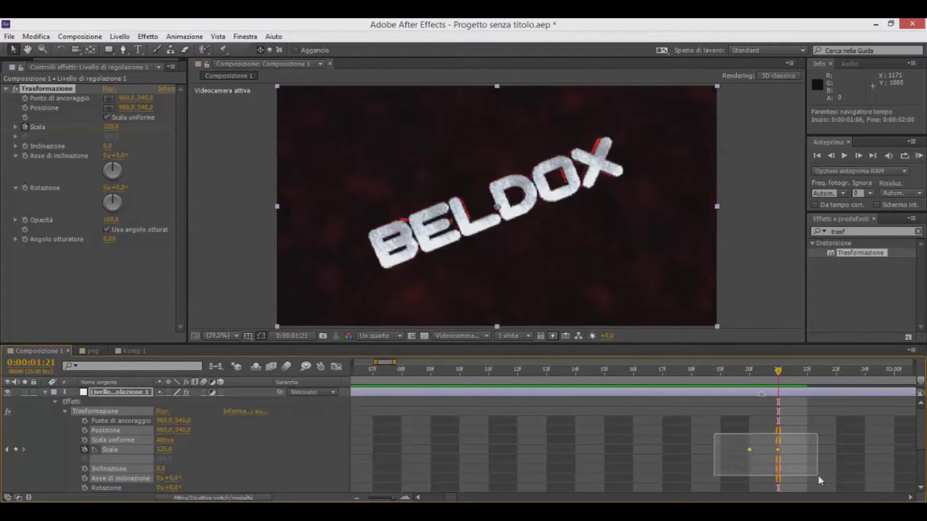
pyautogui.press('-')
pyautogui.click(732, 372)
pyautogui.hotkey('ctrl', 'v')
pyautogui.click(881, 371)
pyautogui.hotkey('ctrl', 'v')
pyautogui.moveTo(461, 498); pyautogui.dragTo(470, 499)
pyautogui.hotkey('ctrl', 'v')
pyautogui.moveTo(429, 450); pyautogui.dragTo(414, 450)
pyautogui.click(550, 370)
pyautogui.hotkey('ctrl', 'v')
pyautogui.click(684, 372)
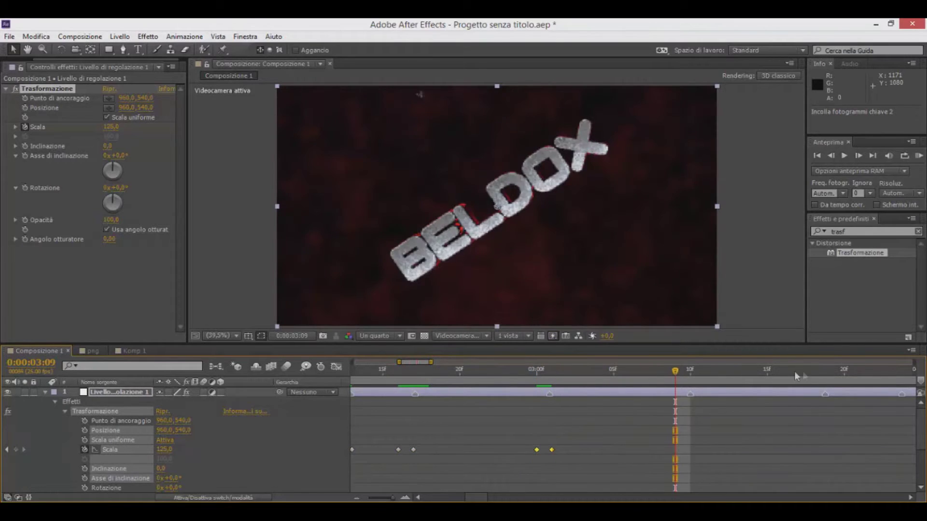
pyautogui.hotkey('ctrl', 'v')
pyautogui.click(813, 372)
pyautogui.hotkey('ctrl', 'v')
pyautogui.moveTo(393, 498); pyautogui.dragTo(391, 497)
pyautogui.hotkey('ctrl', 'v')
pyautogui.click(687, 375)
pyautogui.hotkey('ctrl', 'v')
pyautogui.click(709, 376)
pyautogui.hotkey('ctrl', 'v')
pyautogui.click(734, 376)
pyautogui.hotkey('ctrl', 'v')
pyautogui.click(762, 377)
pyautogui.hotkey('ctrl', 'v')
pyautogui.moveTo(794, 378); pyautogui.dragTo(805, 377)
pyautogui.hotkey('ctrl', 'v')
pyautogui.click(853, 377)
pyautogui.hotkey('ctrl', 'v')
pyautogui.click(880, 375)
pyautogui.hotkey('ctrl', 'v')
pyautogui.moveTo(506, 497); pyautogui.dragTo(552, 497)
pyautogui.click(601, 372)
pyautogui.hotkey('ctrl', 'v')
pyautogui.click(622, 373)
pyautogui.hotkey('ctrl', 'v')
pyautogui.click(641, 371)
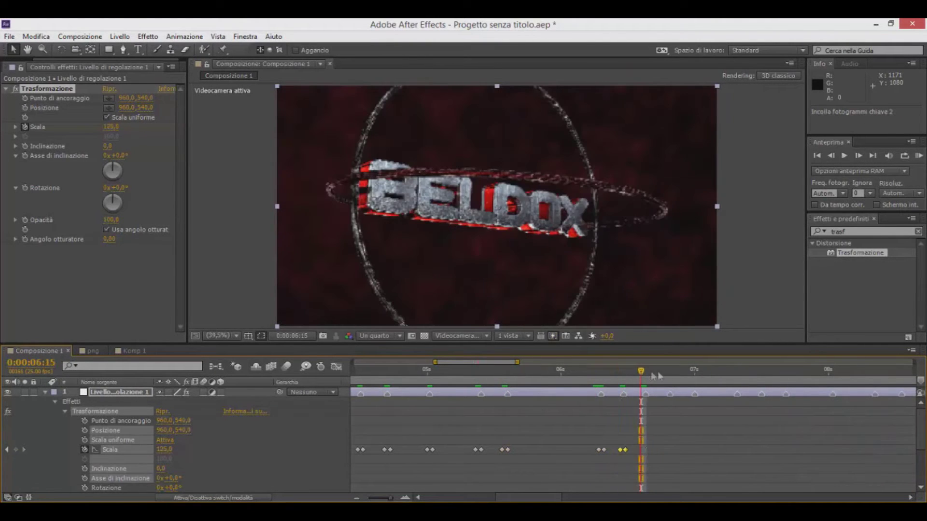
pyautogui.hotkey('ctrl', 'v')
pyautogui.click(672, 372)
pyautogui.hotkey('ctrl', 'v')
pyautogui.click(694, 372)
pyautogui.hotkey('ctrl', 'v')
pyautogui.click(734, 373)
pyautogui.hotkey('ctrl', 'v')
pyautogui.click(759, 374)
pyautogui.hotkey('ctrl', 'v')
pyautogui.click(781, 374)
pyautogui.hotkey('ctrl', 'v')
pyautogui.click(828, 374)
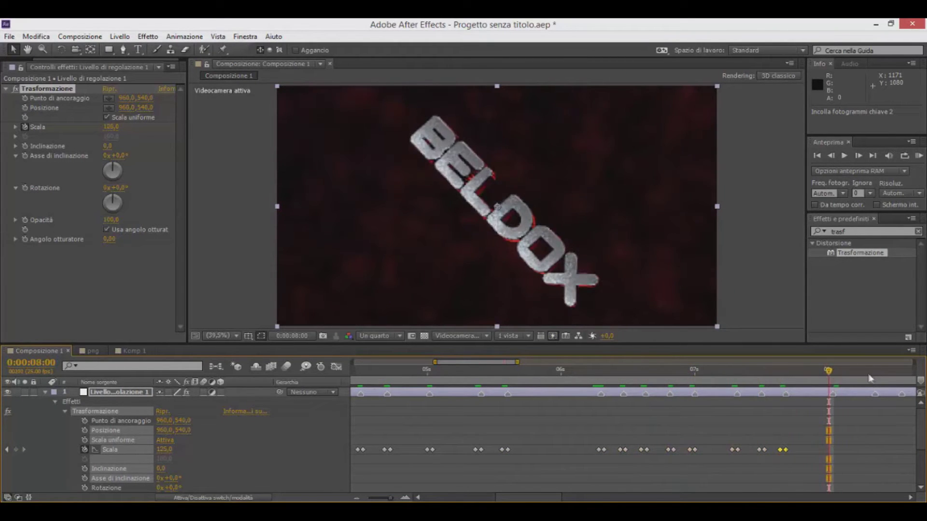
pyautogui.hotkey('ctrl', 'v')
pyautogui.click(871, 379)
pyautogui.hotkey('ctrl', 'v')
pyautogui.click(901, 379)
pyautogui.hotkey('ctrl', 'v')
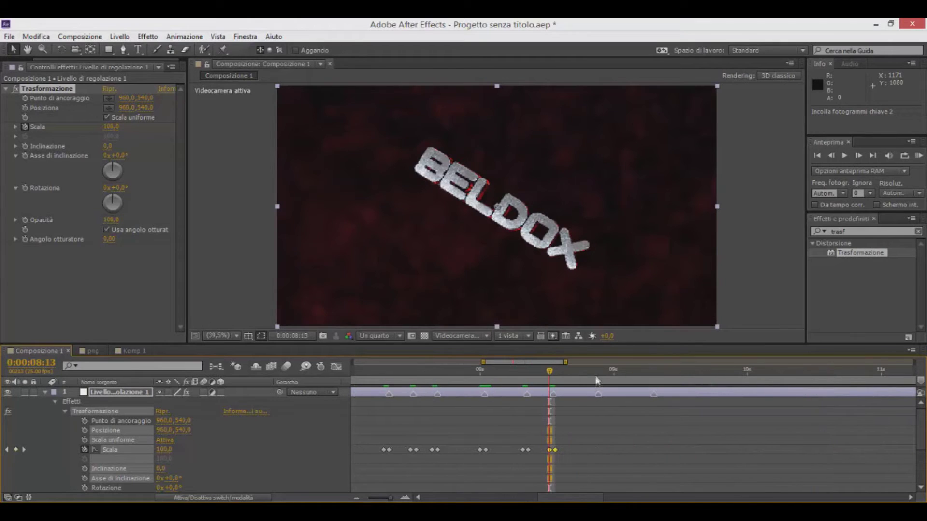
pyautogui.click(596, 379)
pyautogui.hotkey('ctrl', 'v')
pyautogui.click(652, 376)
pyautogui.hotkey('ctrl', 'v')
pyautogui.moveTo(390, 498); pyautogui.dragTo(368, 497)
pyautogui.click(625, 449)
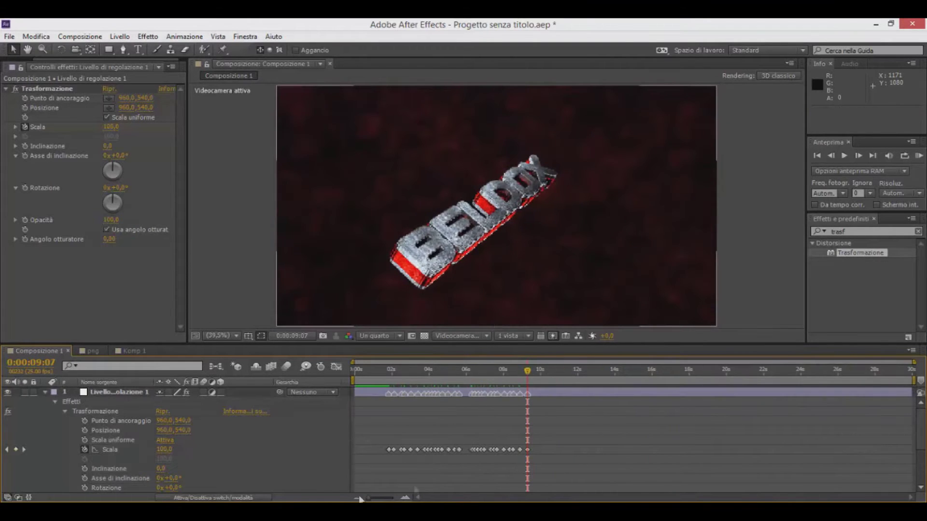
pyautogui.click(46, 392)
# Shorten the work area so that it ends at 0:00:10:00.
pyautogui.moveTo(527, 372); pyautogui.dragTo(540, 376)
pyautogui.moveTo(913, 382); pyautogui.dragTo(554, 390)
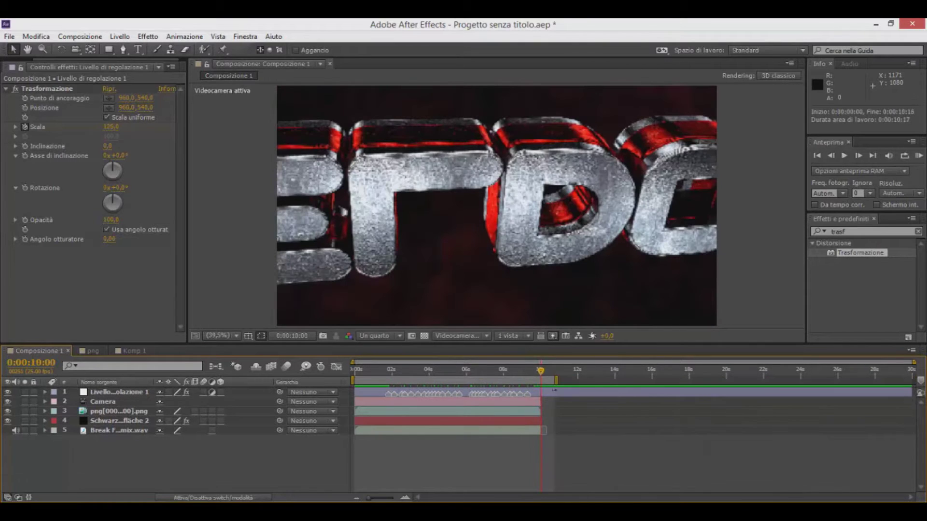
pyautogui.moveTo(390, 498); pyautogui.dragTo(368, 499)
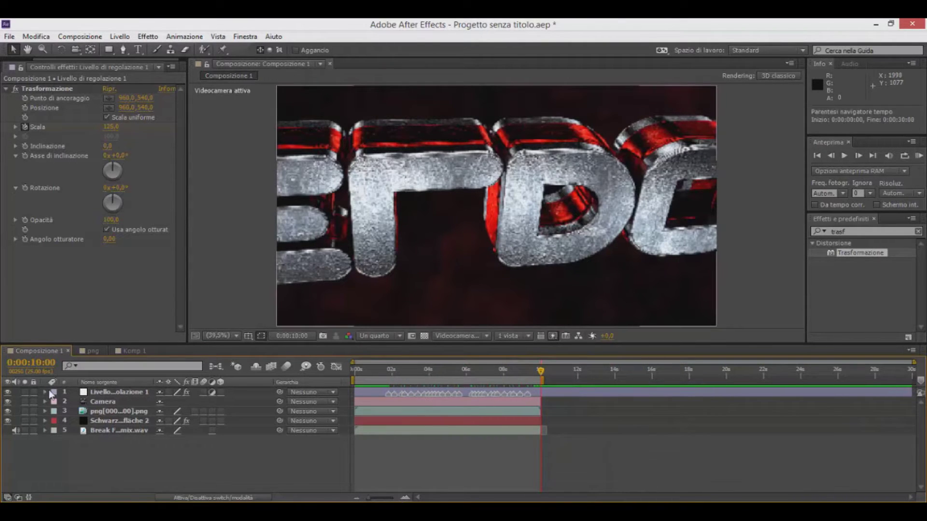
# Add a Scala keyframe of 100 on the adjustment layer at 0:00:10:00 and play a RAM preview.
pyautogui.click(45, 392)
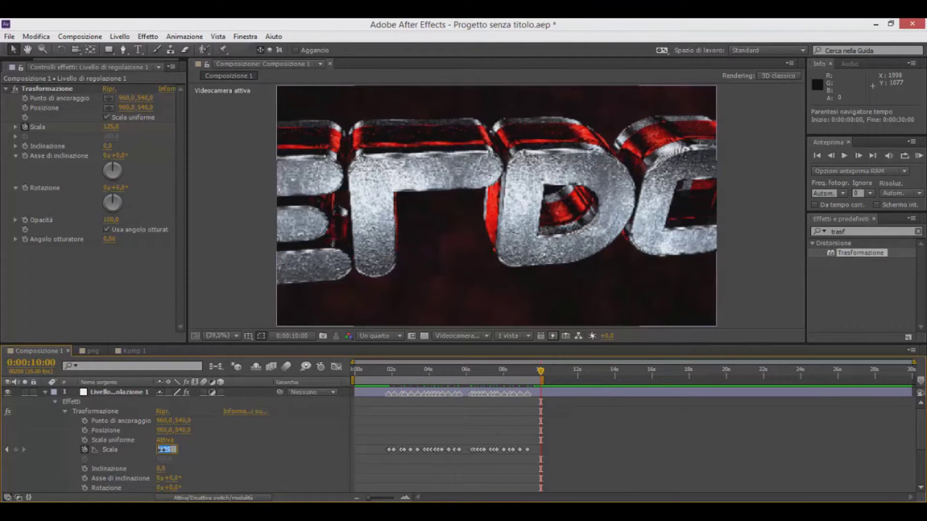
pyautogui.write('00')
pyautogui.press('Return')
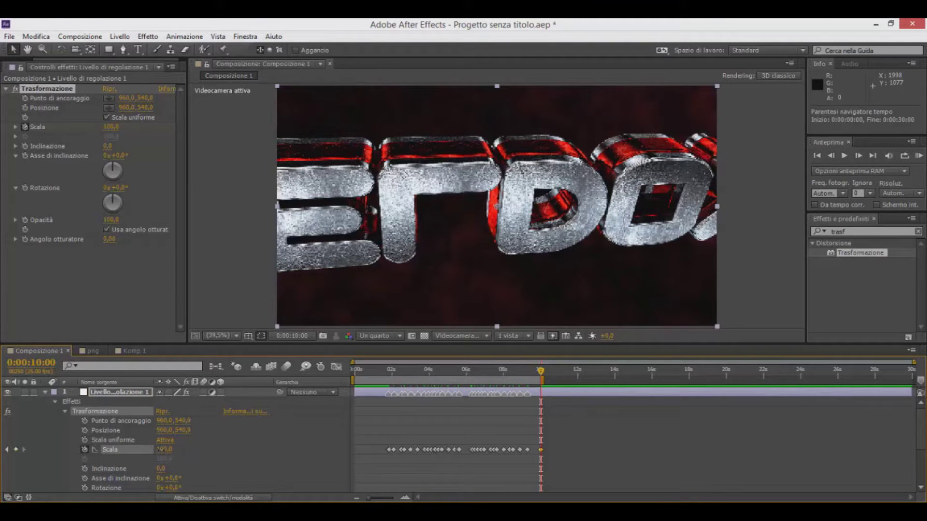
pyautogui.click(45, 392)
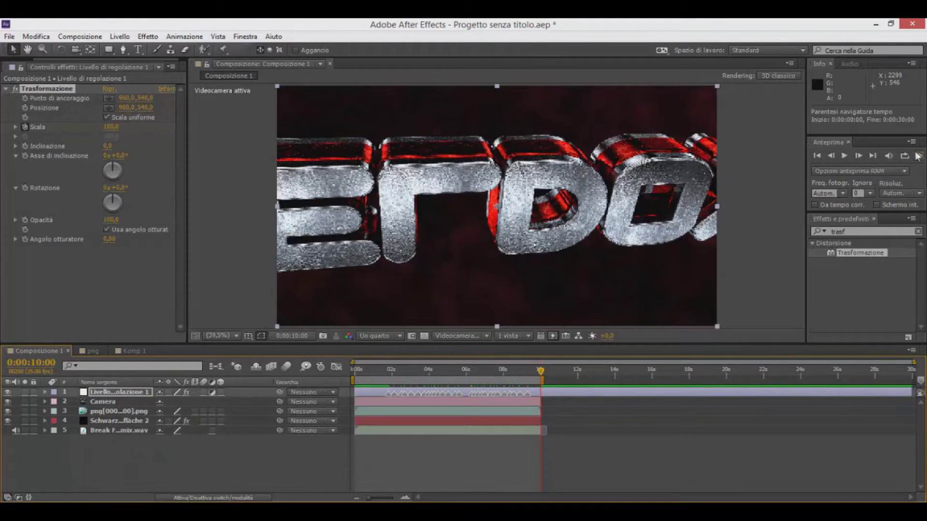
pyautogui.click(920, 156)
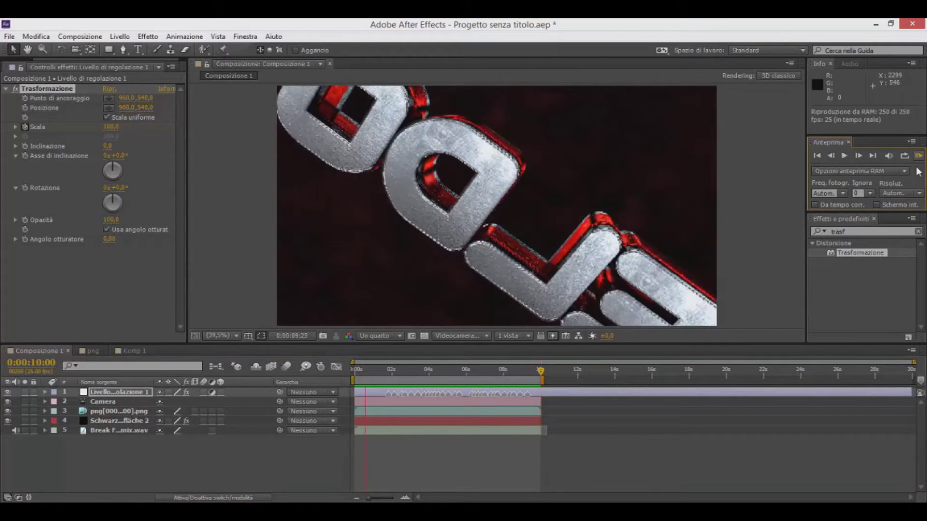
pyautogui.press('space')
# Display the audio layer's waveform and play the audio from the drop at 0:00:01:15.
pyautogui.click(45, 430)
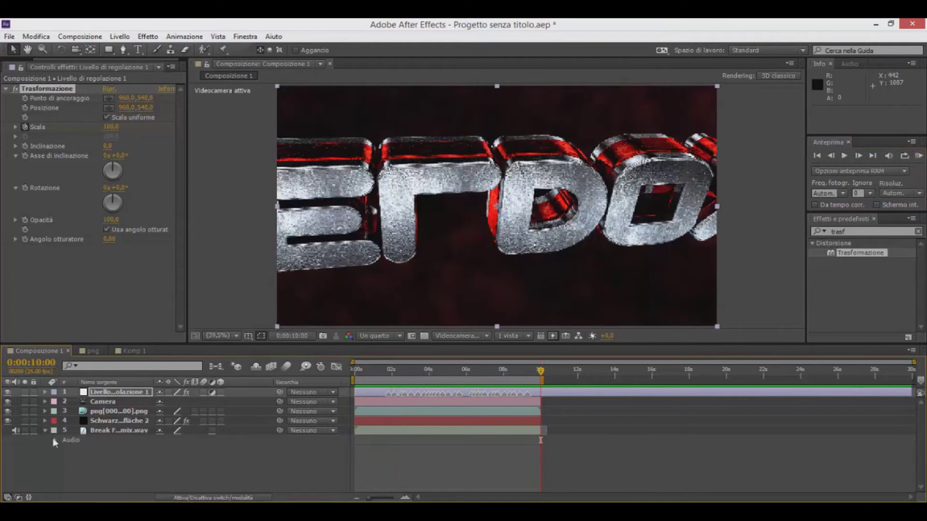
pyautogui.click(66, 459)
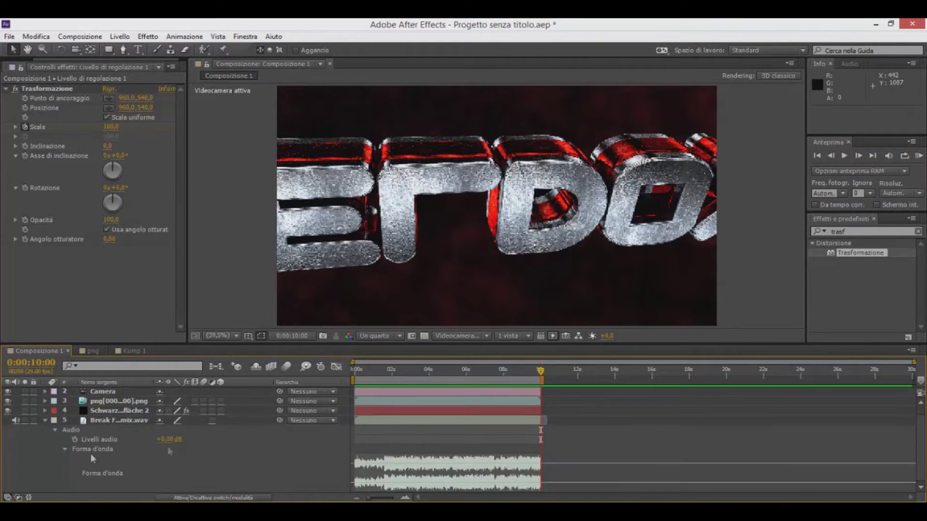
pyautogui.scroll(5, 403, 424)
pyautogui.scroll(-5, 403, 423)
pyautogui.click(384, 372)
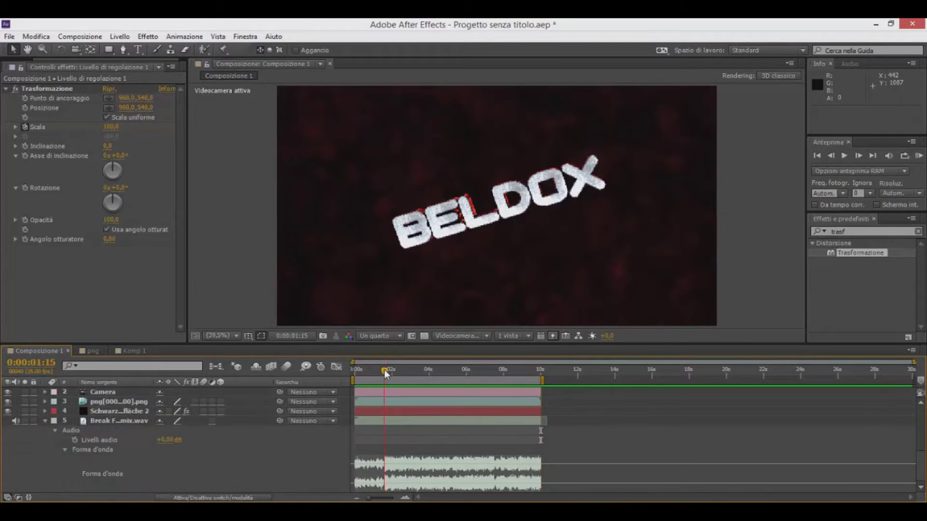
pyautogui.rightClick(429, 444)
pyautogui.moveTo(531, 352)
pyautogui.click(698, 385)
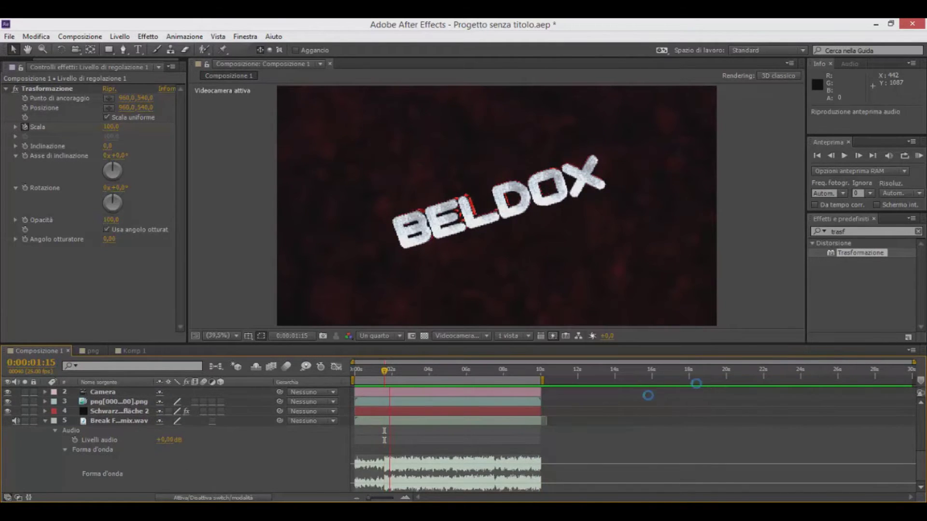
# Shift the Scala keyframes earlier to put the first 125 keyframe at 0:00:01:15, and return the last keyframe to the work area's end.
pyautogui.scroll(4, 303, 450)
pyautogui.moveTo(368, 498); pyautogui.dragTo(385, 498)
pyautogui.moveTo(408, 410); pyautogui.dragTo(895, 424)
pyautogui.moveTo(438, 421); pyautogui.dragTo(435, 421)
pyautogui.click(439, 433)
pyautogui.moveTo(851, 422); pyautogui.dragTo(861, 422)
pyautogui.moveTo(384, 499); pyautogui.dragTo(368, 498)
pyautogui.scroll(2, 121, 420)
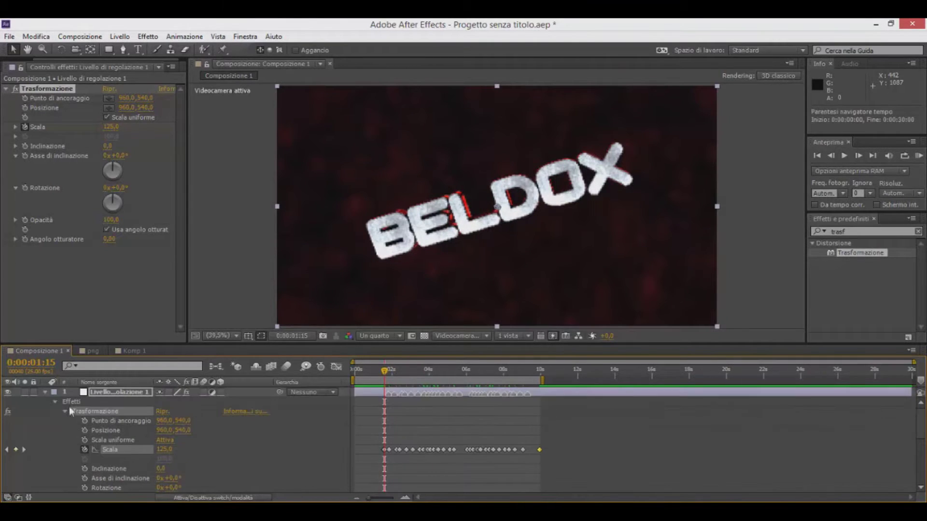
# Collapse the layer properties and play a RAM preview of the retimed scale pulses.
pyautogui.click(46, 392)
pyautogui.click(46, 431)
pyautogui.click(920, 154)
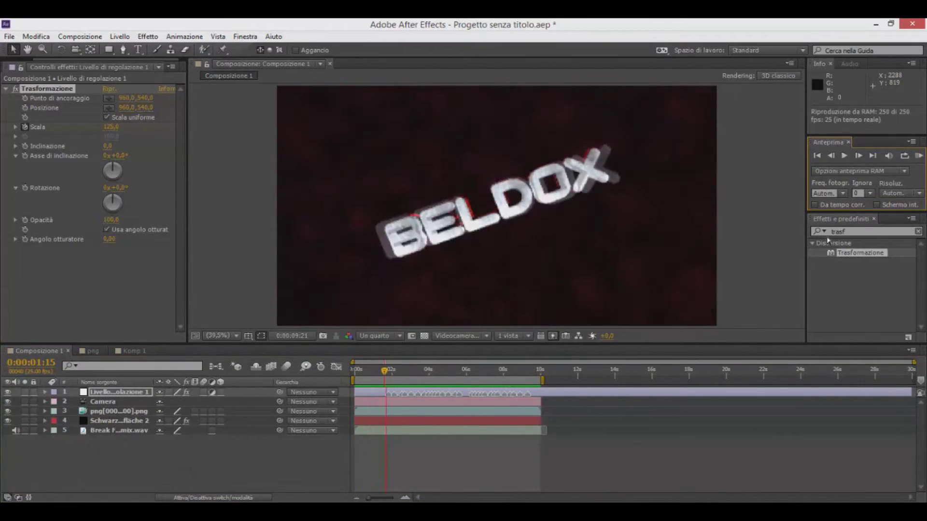
# Set the preview frame rate to 15 and play the RAM preview.
pyautogui.click(843, 193)
pyautogui.click(830, 235)
pyautogui.press('KP_0')
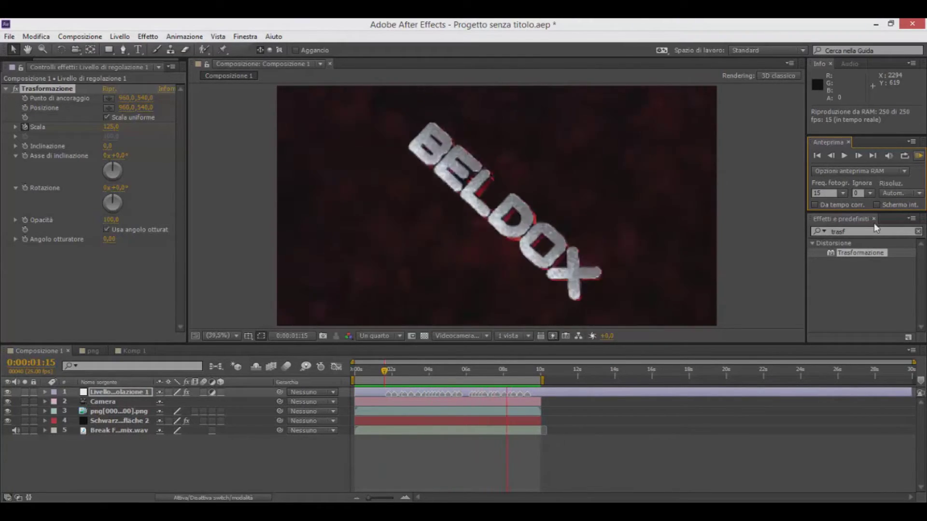
# Set the preview frame rate to 25 and replay the RAM preview.
pyautogui.click(768, 248)
pyautogui.click(842, 193)
pyautogui.click(837, 247)
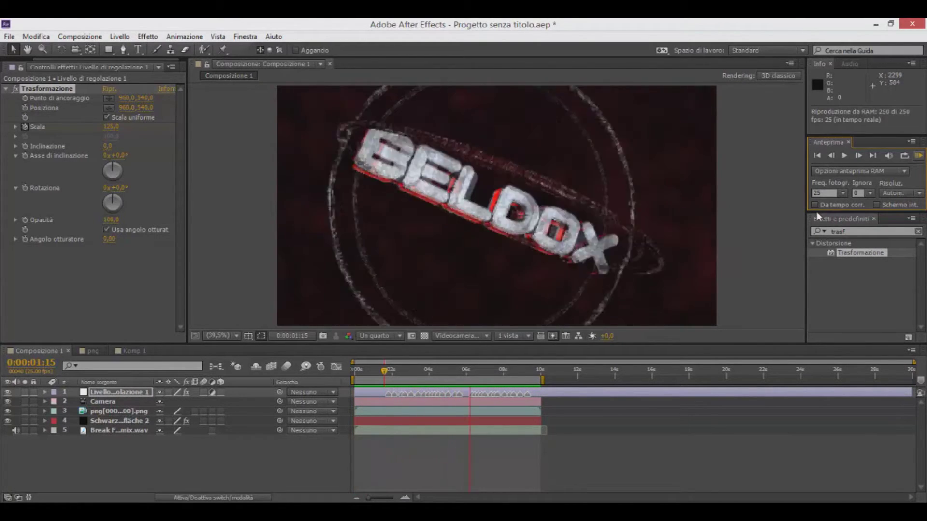
# Raise the preview frame rate to 30 for another RAM preview.
pyautogui.click(792, 193)
pyautogui.click(842, 193)
pyautogui.click(836, 273)
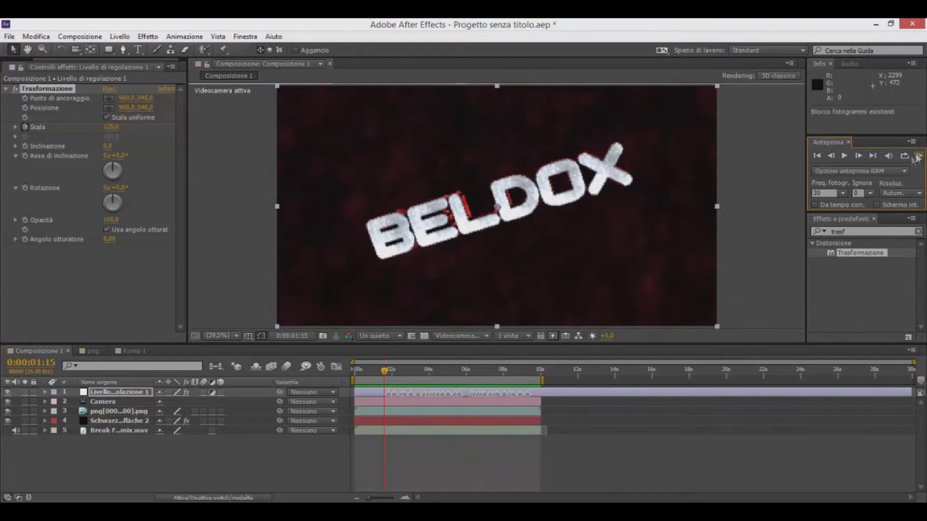
# Set the preview frame rate to 60 and play the RAM preview.
pyautogui.click(763, 191)
pyautogui.click(843, 193)
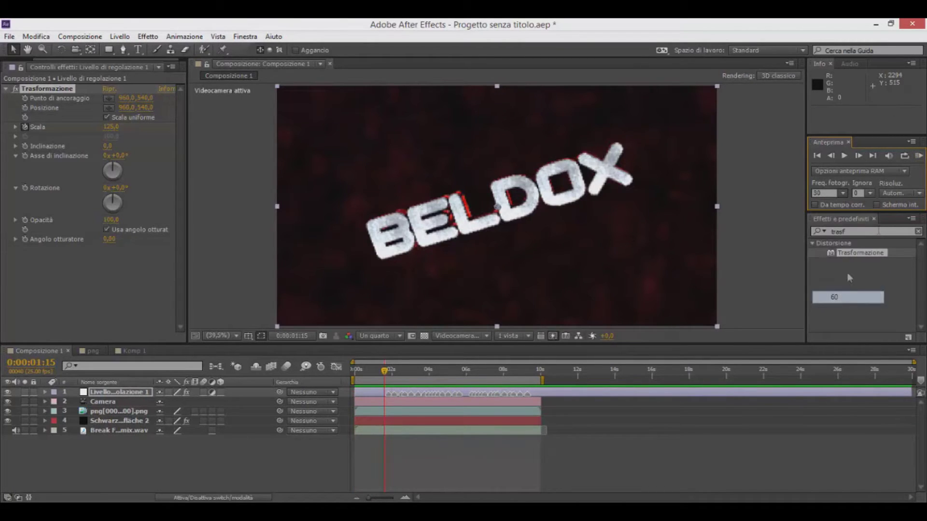
pyautogui.click(836, 296)
pyautogui.click(919, 155)
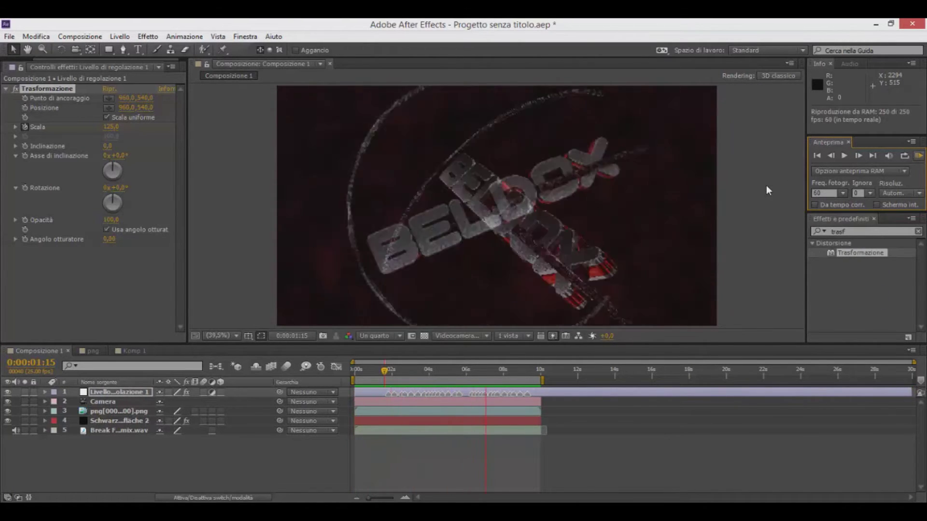
# Set the preview frame rate to 20 and replay the RAM preview.
pyautogui.click(766, 185)
pyautogui.click(825, 193)
pyautogui.write('20')
pyautogui.click(918, 156)
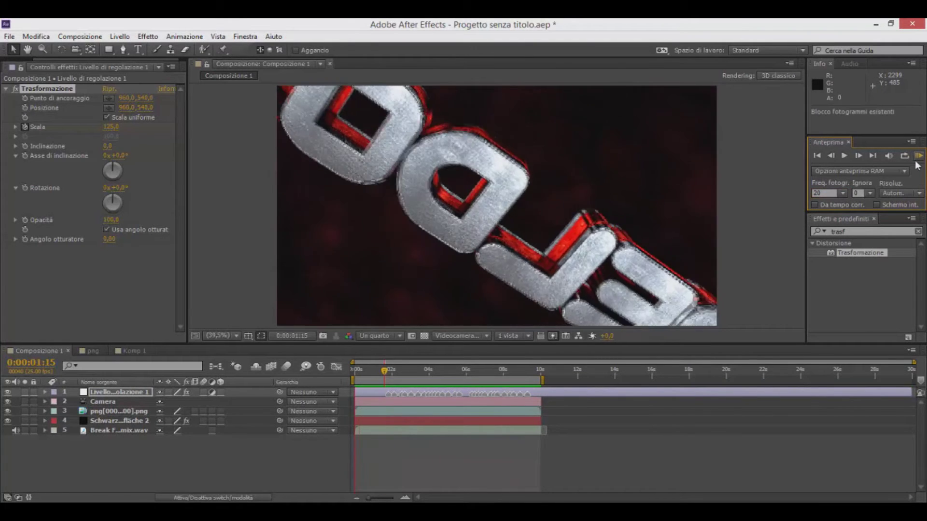
# Set the preview frame rate back to 25, check the RAM preview and deselect the layer.
pyautogui.click(843, 194)
pyautogui.click(839, 247)
pyautogui.click(919, 156)
pyautogui.click(95, 469)
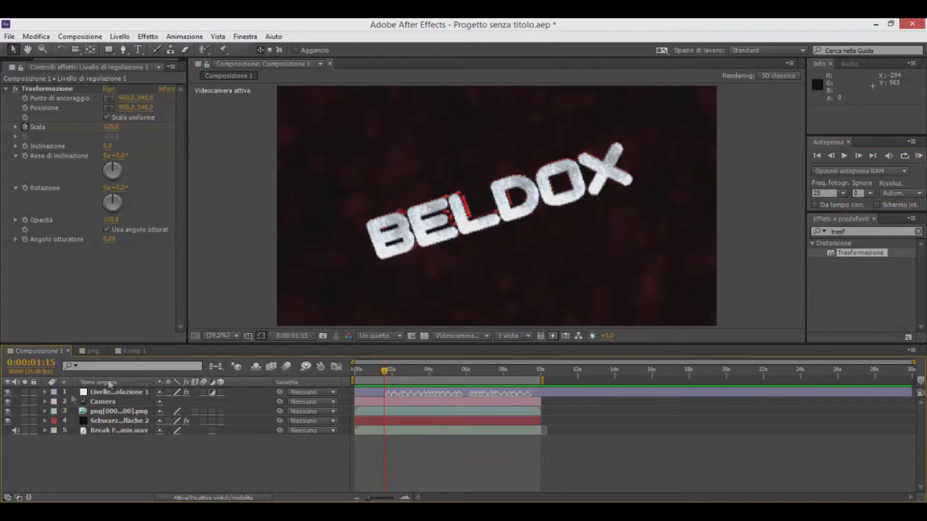
# Find the S_Shake effect and apply it to the adjustment layer.
pyautogui.moveTo(863, 231); pyautogui.dragTo(711, 233)
pyautogui.write('s_shake')
pyautogui.moveTo(850, 253); pyautogui.dragTo(194, 393)
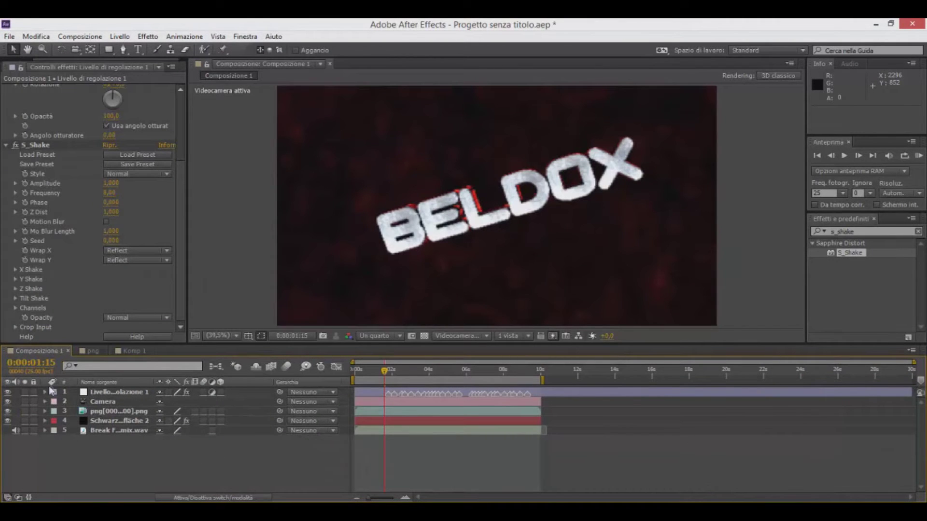
# Add an S_Shake Amplitude keyframe with value 0 at 0:00:01:14 on the adjustment layer.
pyautogui.click(46, 391)
pyautogui.click(64, 412)
pyautogui.moveTo(368, 497); pyautogui.dragTo(397, 496)
pyautogui.click(615, 376)
pyautogui.click(65, 421)
pyautogui.click(85, 430)
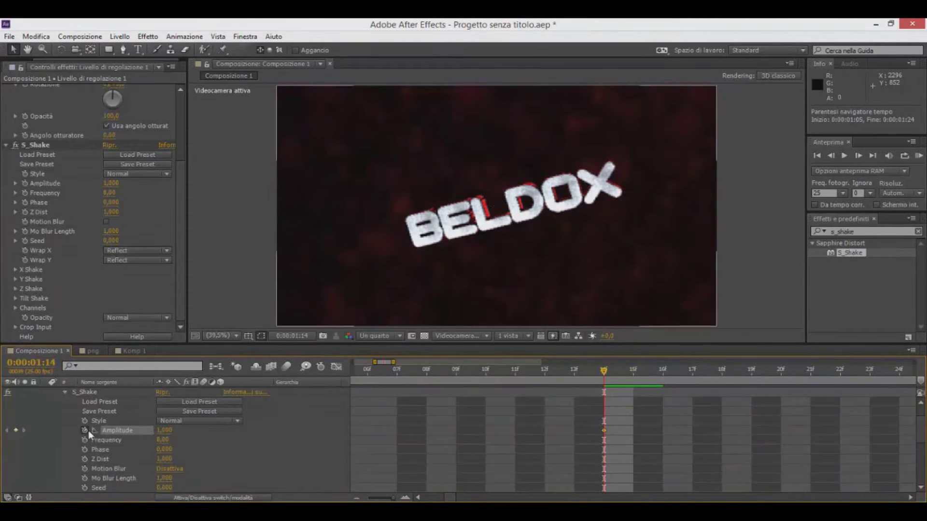
pyautogui.click(164, 431)
pyautogui.write('0')
pyautogui.press('Return')
# Set the S_Shake Amplitude to 1.6 at 0:00:01:15 and the Frequency to 6.
pyautogui.press('pagedown')
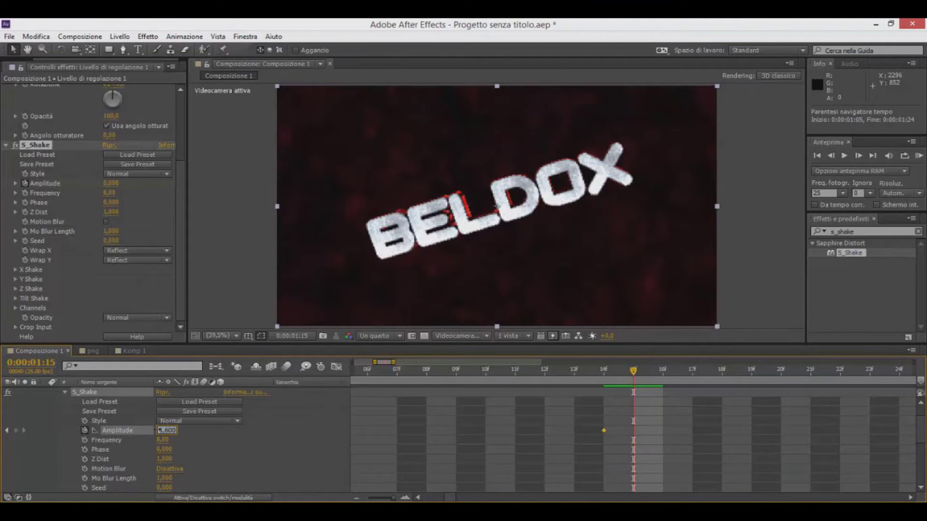
pyautogui.press('Return')
pyautogui.write('6')
pyautogui.press('Return')
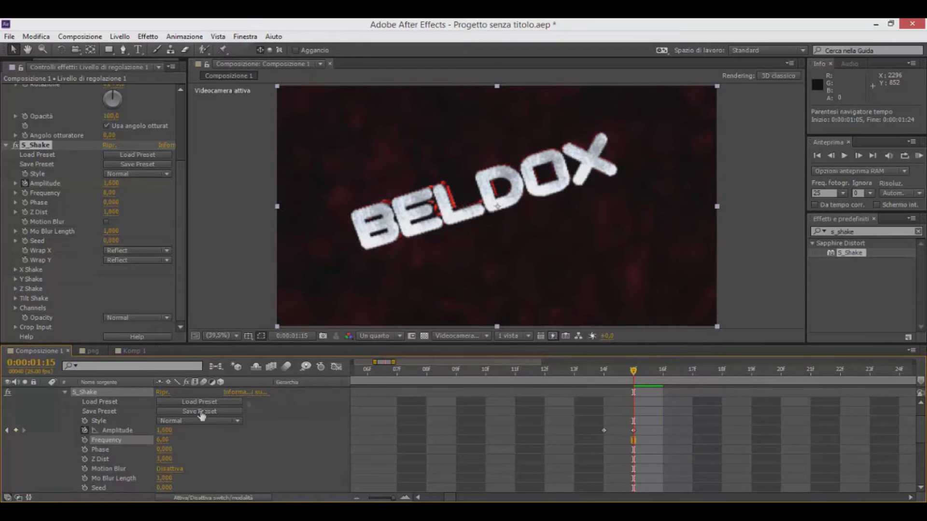
# Copy the two Amplitude keyframes and paste them at the next beat, 0:00:01:21.
pyautogui.moveTo(666, 447); pyautogui.dragTo(693, 453)
pyautogui.scroll(1, 688, 438)
pyautogui.scroll(-4, 676, 430)
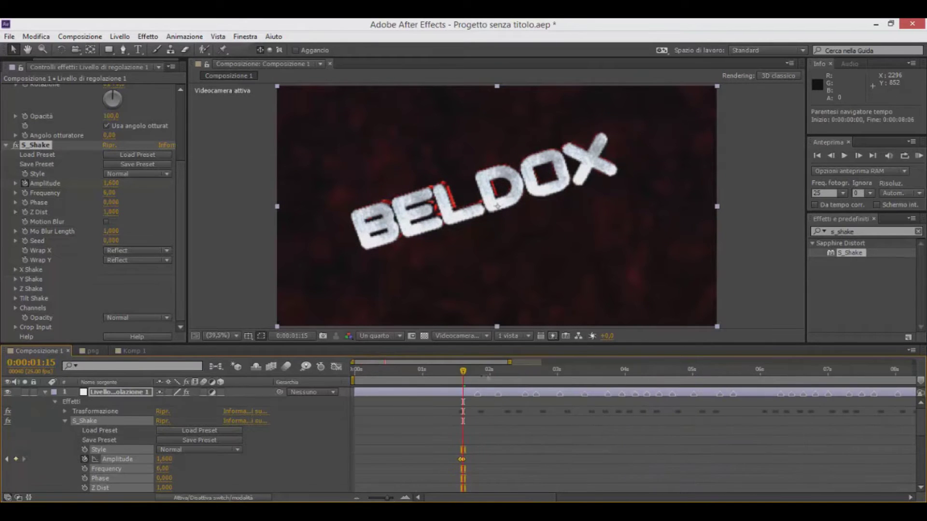
pyautogui.click(480, 371)
pyautogui.hotkey('ctrl', 'v')
# Enable Motion Blur in S_Shake and set both Wrap X and Wrap Y to No.
pyautogui.scroll(-1, 242, 442)
pyautogui.scroll(-1, 220, 453)
pyautogui.click(212, 469)
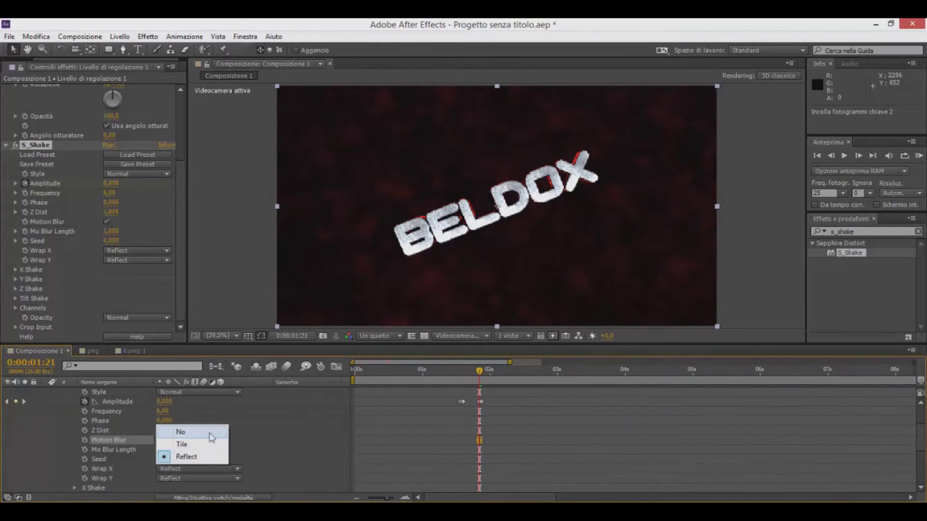
pyautogui.click(191, 445)
# Copy the Amplitude keyframe pair and paste it at each beat from 0:00:02:06 to 0:00:03:23.
pyautogui.scroll(2, 518, 430)
pyautogui.moveTo(498, 448); pyautogui.dragTo(474, 468)
pyautogui.click(507, 376)
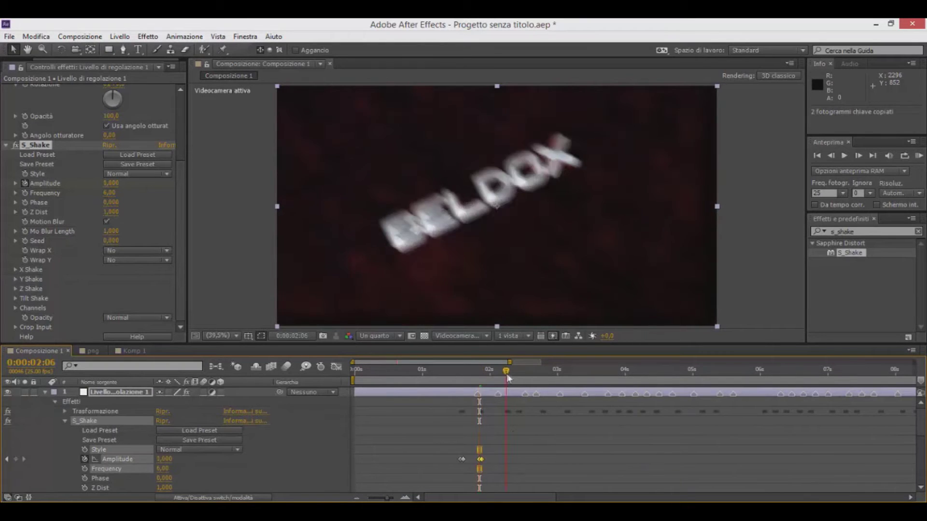
pyautogui.hotkey('ctrl', 'v')
pyautogui.click(519, 376)
pyautogui.hotkey('ctrl', 'v')
pyautogui.click(543, 375)
pyautogui.hotkey('ctrl', 'v')
pyautogui.click(567, 375)
pyautogui.hotkey('ctrl', 'v')
pyautogui.click(590, 379)
pyautogui.hotkey('ctrl', 'v')
pyautogui.click(619, 378)
pyautogui.hotkey('ctrl', 'v')
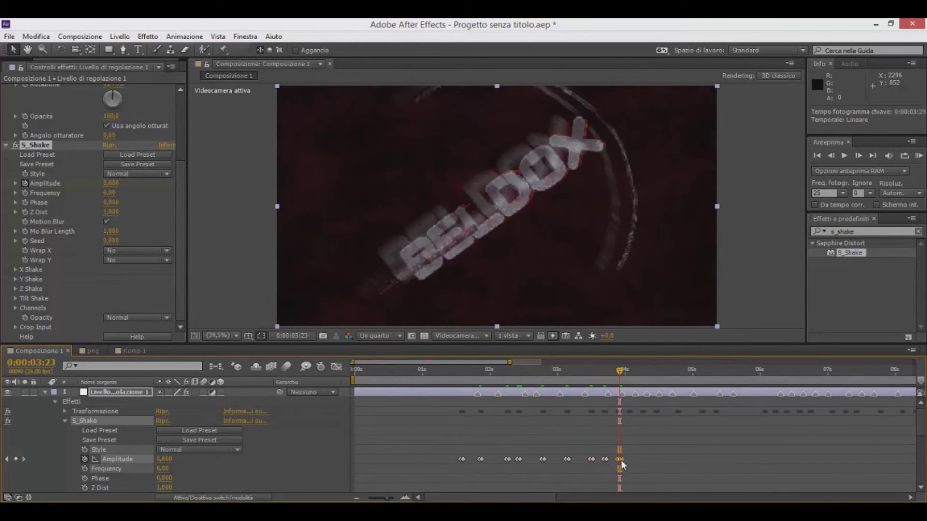
# Set the S_Shake Frequency to 4.8 and check the shake in RAM previews.
pyautogui.click(918, 156)
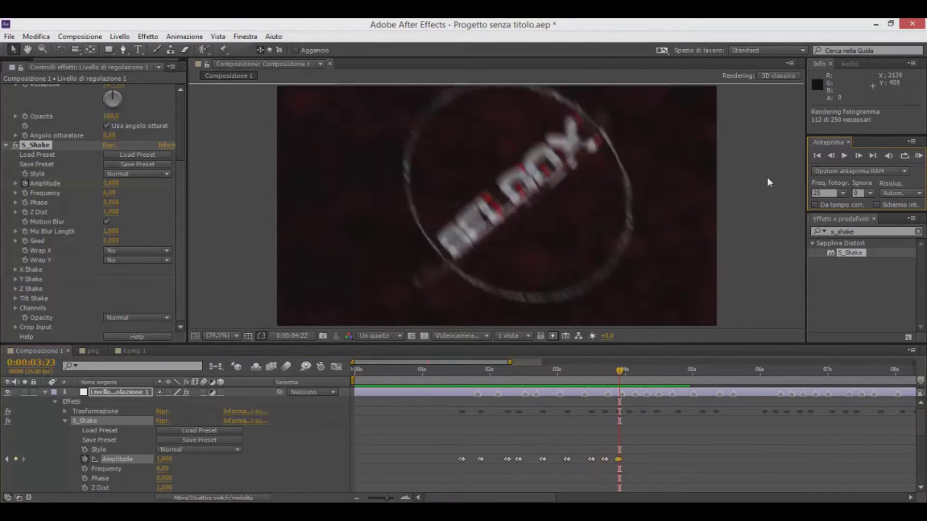
pyautogui.press('space')
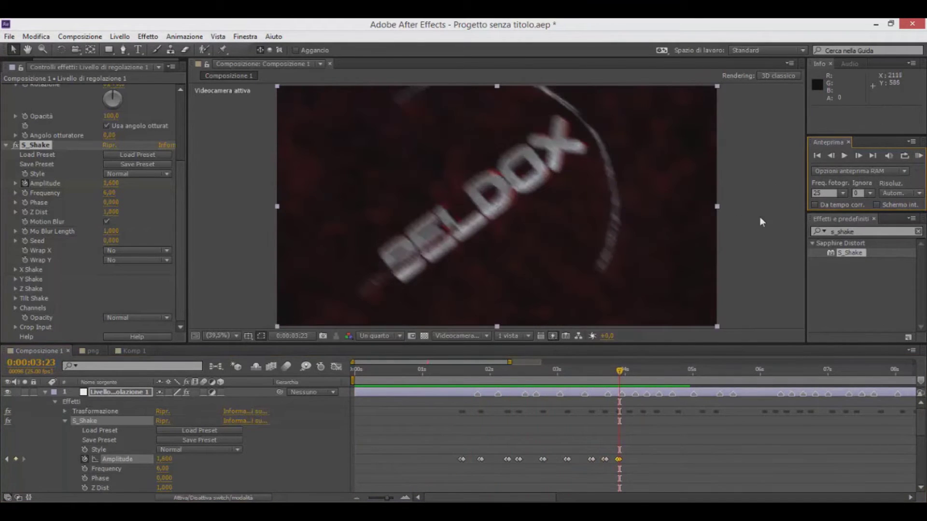
pyautogui.click(159, 469)
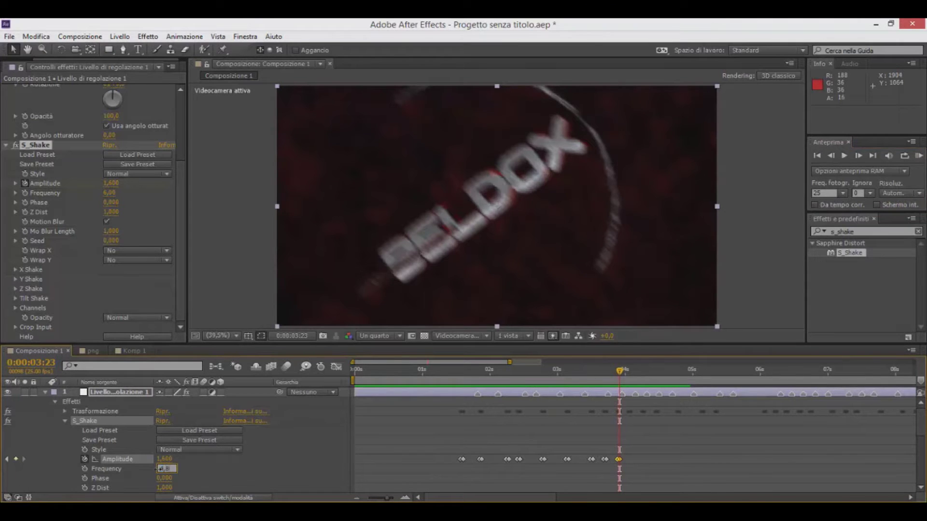
pyautogui.write('4,8')
pyautogui.press('Return')
pyautogui.click(919, 156)
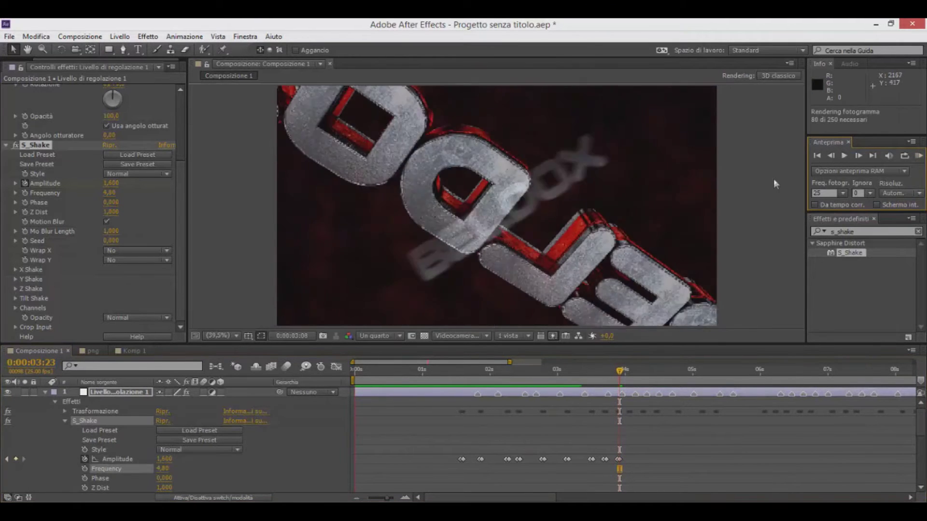
pyautogui.press('space')
# Paste the Amplitude keyframe pair at each beat between about 4 and 5.3 seconds.
pyautogui.moveTo(644, 450); pyautogui.dragTo(615, 471)
pyautogui.click(628, 373)
pyautogui.hotkey('ctrl', 'v')
pyautogui.click(643, 375)
pyautogui.hotkey('ctrl', 'v')
pyautogui.click(657, 374)
pyautogui.moveTo(656, 372); pyautogui.dragTo(655, 372)
pyautogui.hotkey('ctrl', 'v')
pyautogui.click(677, 373)
pyautogui.hotkey('ctrl', 'v')
pyautogui.click(701, 374)
pyautogui.hotkey('ctrl', 'v')
pyautogui.click(715, 374)
# Continue pasting the Amplitude keyframe pair at each beat between about 6 and 9 seconds.
pyautogui.click(764, 374)
pyautogui.hotkey('ctrl', 'v')
pyautogui.click(775, 374)
pyautogui.hotkey('ctrl', 'v')
pyautogui.click(786, 375)
pyautogui.hotkey('ctrl', 'v')
pyautogui.click(798, 370)
pyautogui.hotkey('ctrl', 'v')
pyautogui.click(810, 371)
pyautogui.hotkey('ctrl', 'v')
pyautogui.click(830, 371)
pyautogui.hotkey('ctrl', 'v')
pyautogui.click(846, 372)
pyautogui.hotkey('ctrl', 'v')
pyautogui.click(855, 373)
pyautogui.hotkey('ctrl', 'v')
pyautogui.click(878, 373)
pyautogui.hotkey('ctrl', 'v')
pyautogui.click(903, 373)
pyautogui.moveTo(548, 497); pyautogui.dragTo(622, 485)
pyautogui.click(604, 370)
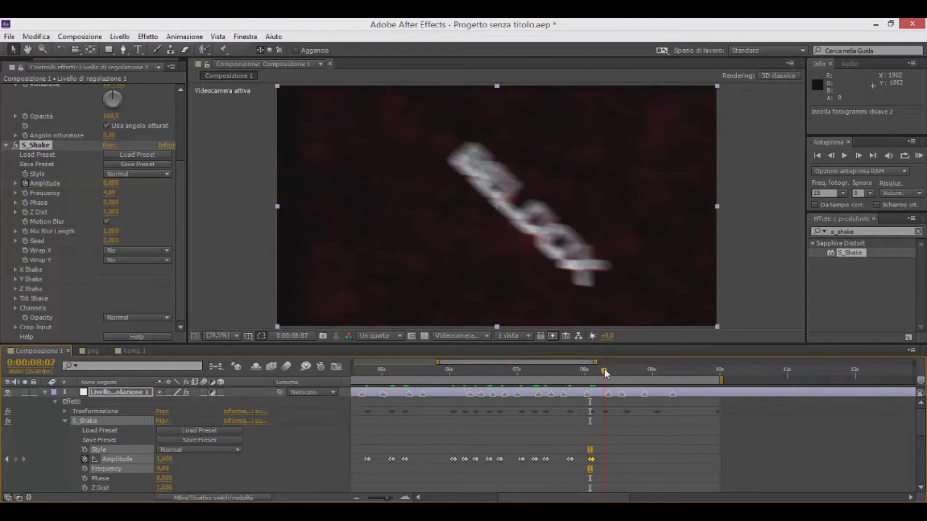
# Paste a zero Amplitude keyframe at 0:00:09:24 and play a RAM preview of the complete shake.
pyautogui.hotkey('ctrl', 'c')
pyautogui.click(718, 373)
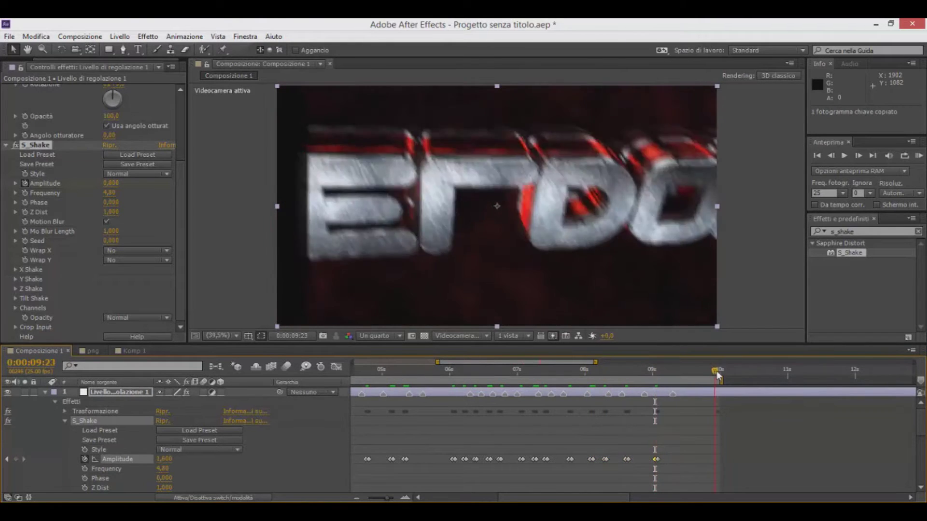
pyautogui.hotkey('ctrl', 'v')
pyautogui.moveTo(387, 497); pyautogui.dragTo(365, 498)
pyautogui.click(920, 157)
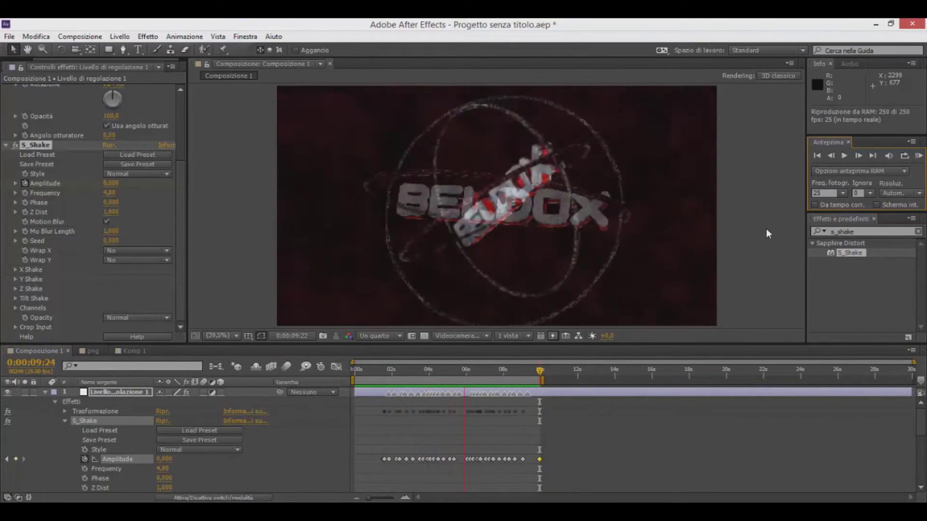
pyautogui.press('space')
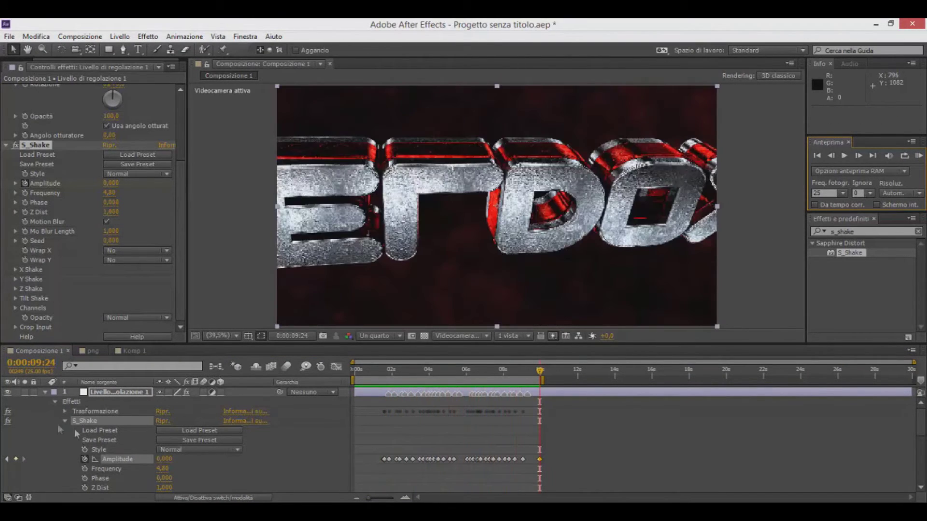
# Collapse the adjustment layer and create a new black solid layer.
pyautogui.click(45, 392)
pyautogui.rightClick(118, 474)
pyautogui.moveTo(217, 353)
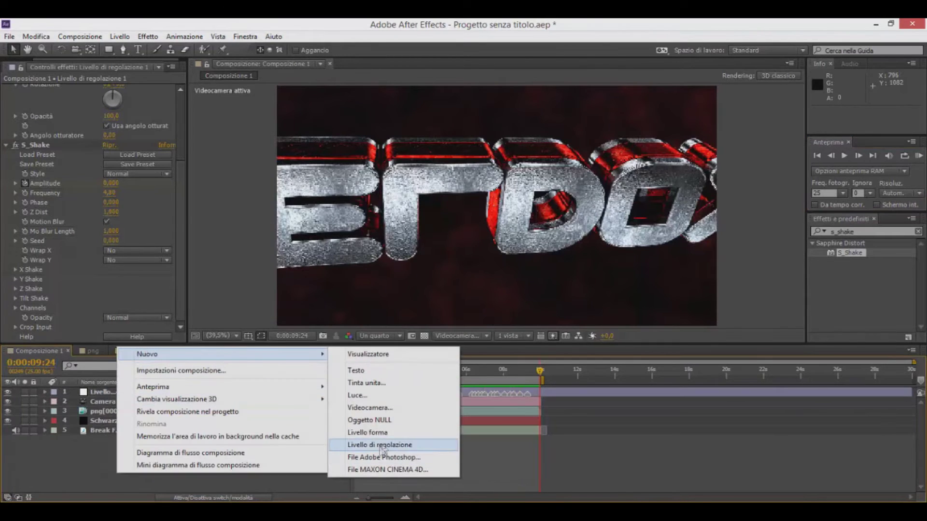
pyautogui.click(366, 383)
pyautogui.click(453, 331)
pyautogui.click(579, 198)
pyautogui.press('Return')
# Find the CC Jaws transition and apply it to the black solid.
pyautogui.click(849, 232)
pyautogui.write('cc jaws')
pyautogui.moveTo(845, 254); pyautogui.dragTo(108, 393)
# Keyframe the CC Jaws Completion from 0% at the start to 90% at 0:00:00:24.
pyautogui.press('Home')
pyautogui.click(45, 392)
pyautogui.click(55, 401)
pyautogui.click(64, 411)
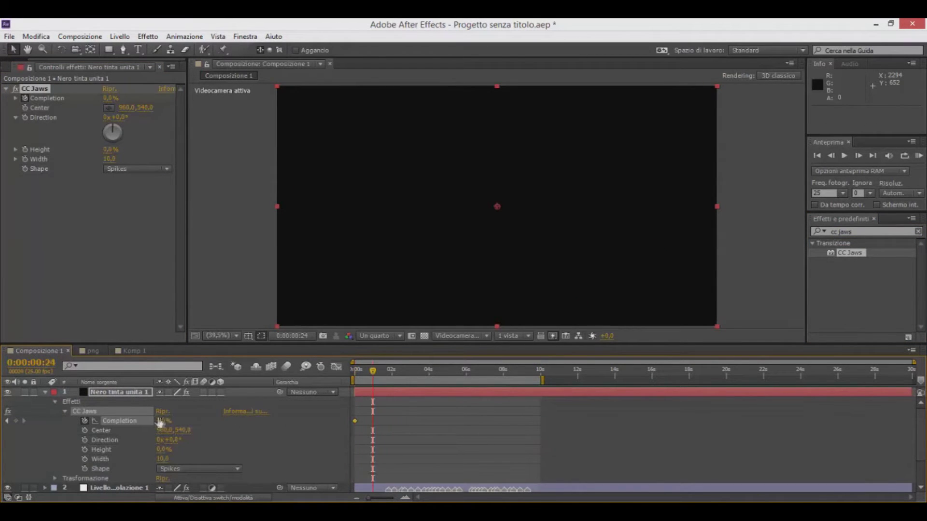
pyautogui.write('90')
pyautogui.press('Return')
# Paste Completion keyframes of 90% at about 9 seconds and 0% at 0:00:10:00, and play a RAM preview.
pyautogui.moveTo(357, 371); pyautogui.dragTo(523, 374)
pyautogui.hotkey('ctrl', 'c')
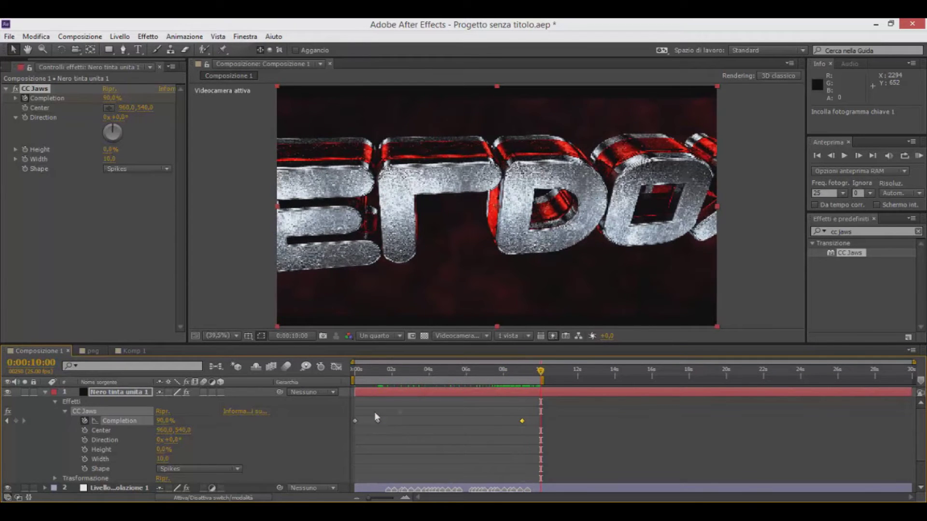
pyautogui.click(918, 156)
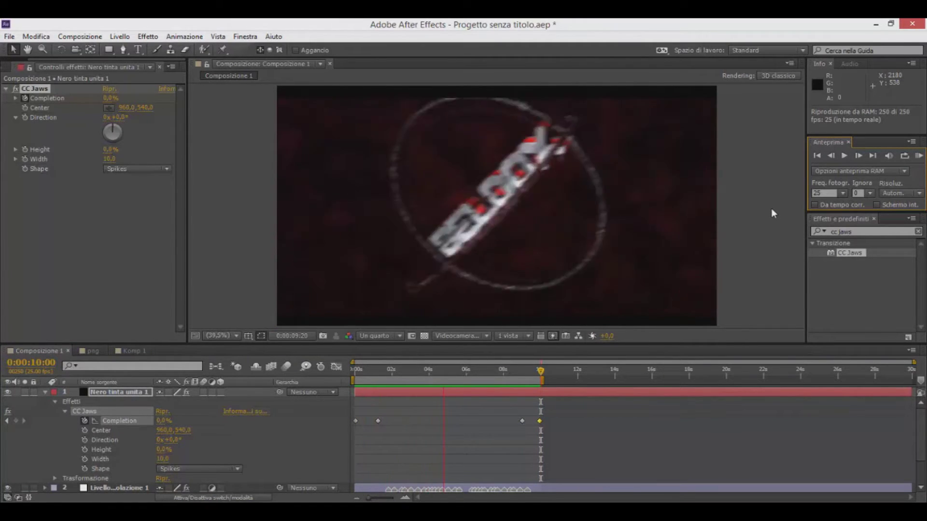
pyautogui.press('space')
# Find the CC Tiler effect and apply it to the adjustment layer.
pyautogui.moveTo(468, 372)
pyautogui.mouseDown()
pyautogui.moveTo(502, 373)
pyautogui.moveTo(373, 388)
pyautogui.moveTo(455, 382)
pyautogui.mouseUp()
pyautogui.moveTo(874, 232); pyautogui.dragTo(789, 234)
pyautogui.write('cc tiler')
pyautogui.moveTo(850, 255); pyautogui.dragTo(100, 489)
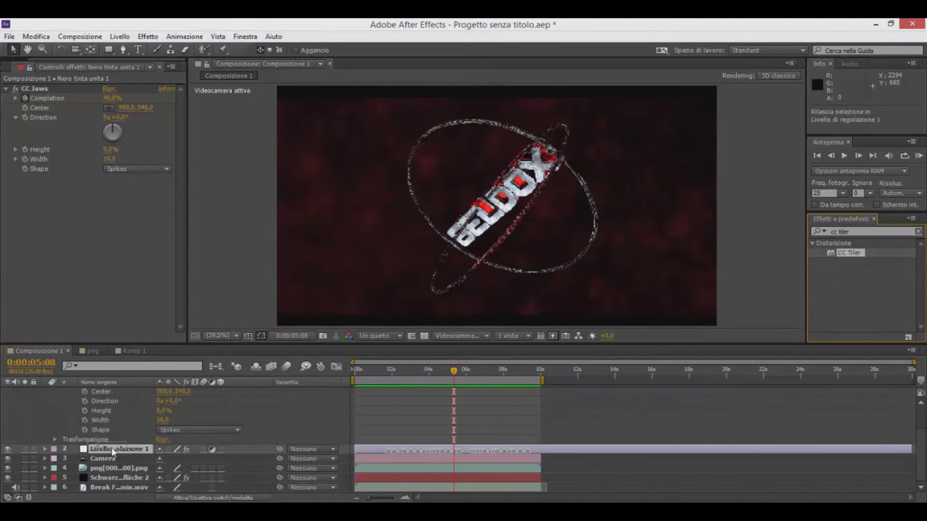
# Reveal the music layer's waveform and play audio previews to locate the beat around 0:00:05:21.
pyautogui.click(45, 488)
pyautogui.rightClick(478, 438)
pyautogui.moveTo(536, 350)
pyautogui.click(754, 384)
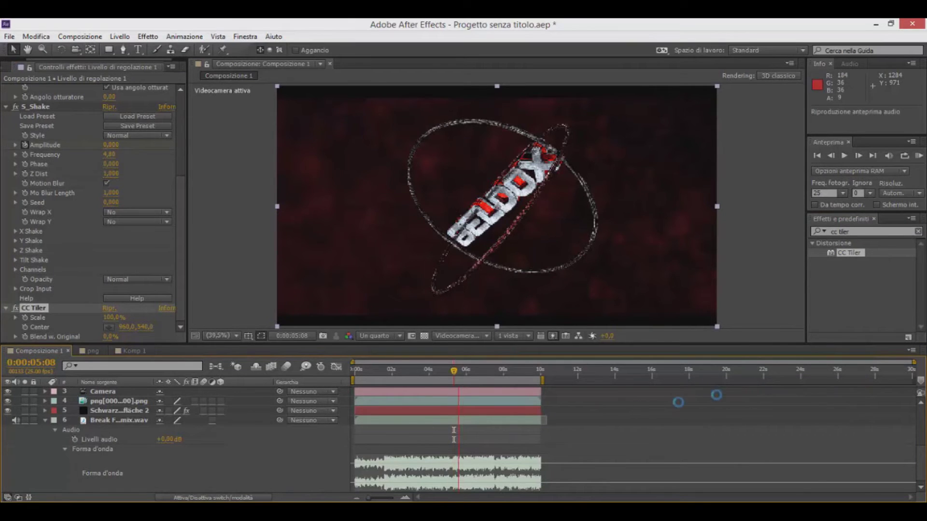
pyautogui.moveTo(468, 372); pyautogui.dragTo(464, 372)
pyautogui.rightClick(480, 438)
pyautogui.moveTo(526, 353)
pyautogui.click(756, 385)
# Collapse the audio and black solid layers and reveal the CC Tiler properties of the adjustment layer.
pyautogui.scroll(3, 299, 445)
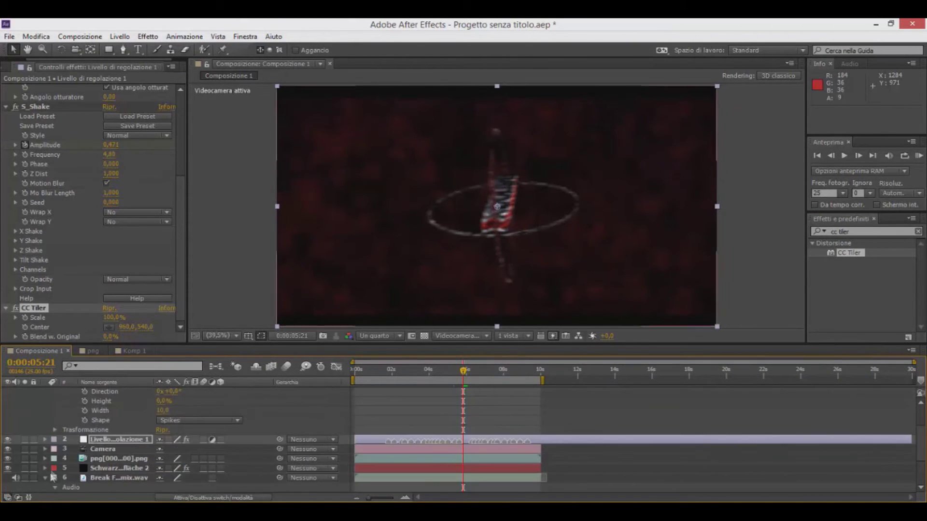
pyautogui.click(45, 392)
pyautogui.click(45, 392)
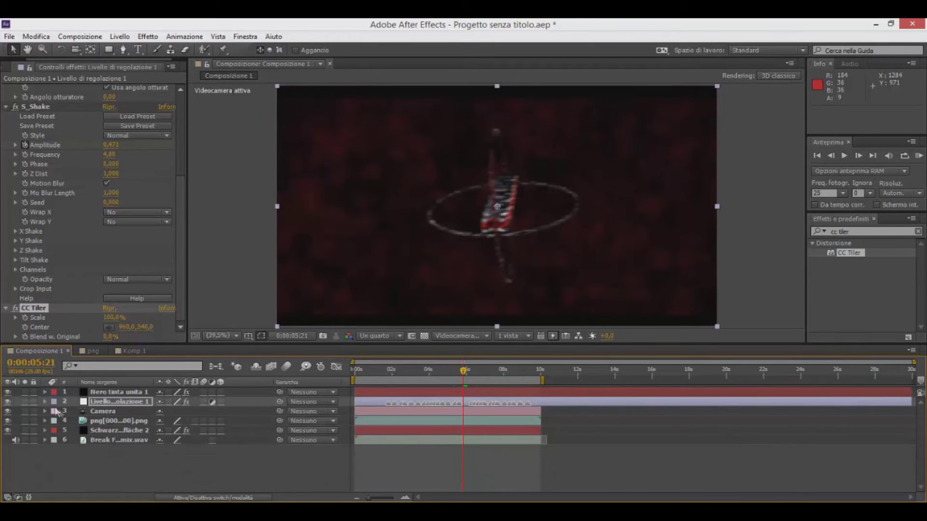
pyautogui.click(45, 402)
pyautogui.scroll(-1, 123, 456)
pyautogui.click(66, 421)
pyautogui.click(66, 440)
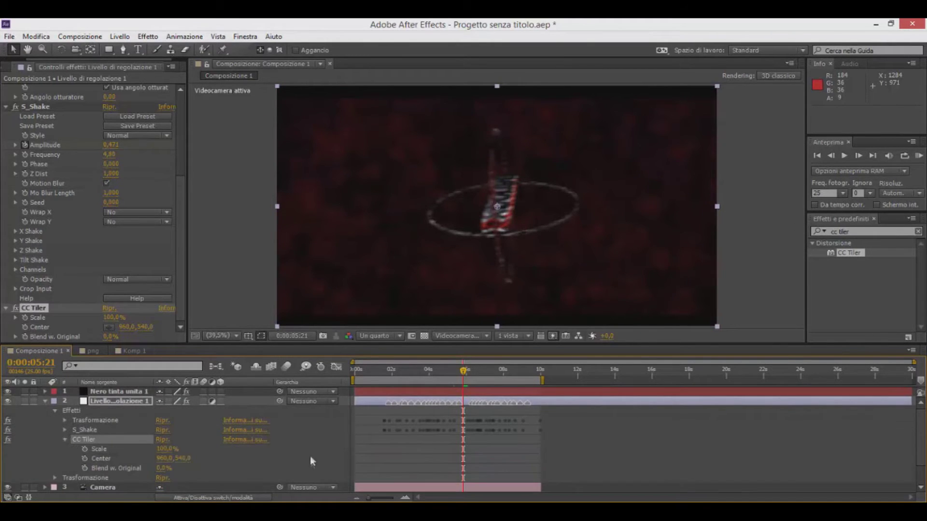
pyautogui.scroll(-1, 310, 458)
# Keyframe the CC Tiler Scale from 100% at 0:00:05:20 to 20% at 0:00:05:21.
pyautogui.click(831, 155)
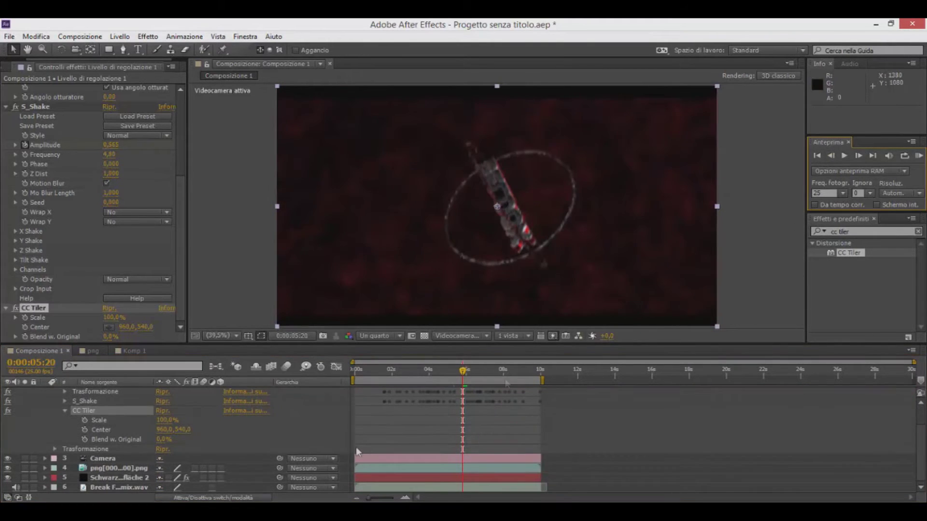
pyautogui.click(859, 156)
pyautogui.click(163, 421)
pyautogui.write('20')
pyautogui.press('Return')
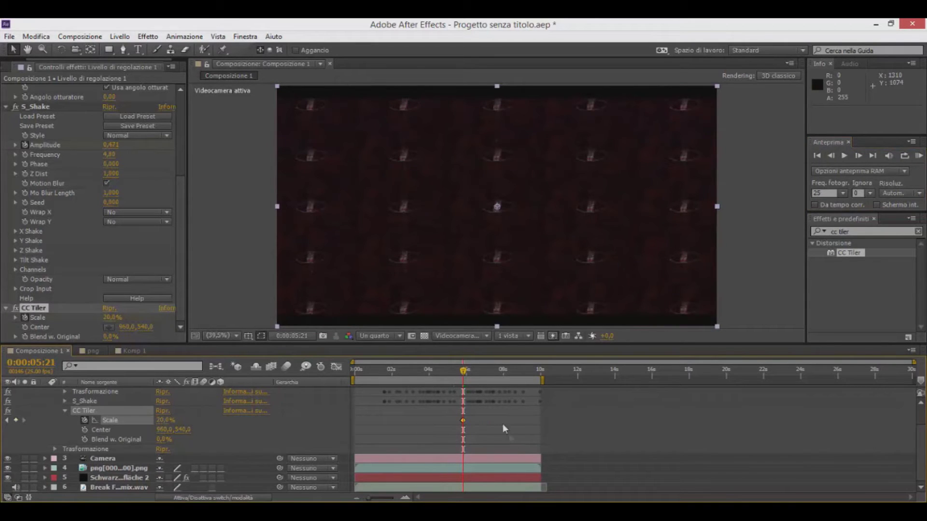
# Copy the 100% Scale keyframe and paste it at 0:00:06:01.
pyautogui.click(393, 498)
pyautogui.moveTo(633, 371); pyautogui.dragTo(792, 370)
pyautogui.click(604, 420)
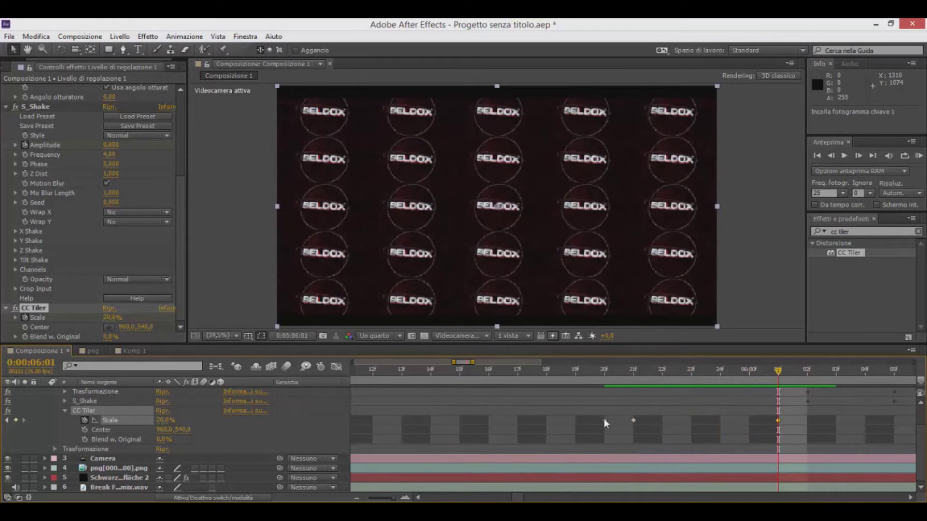
pyautogui.hotkey('ctrl', 'c')
pyautogui.hotkey('ctrl', 'v')
# Move the first two CC Tiler Scale keyframes earlier, to about 5.4 seconds, and play a RAM preview.
pyautogui.moveTo(539, 404); pyautogui.dragTo(714, 431)
pyautogui.scroll(1, 601, 418)
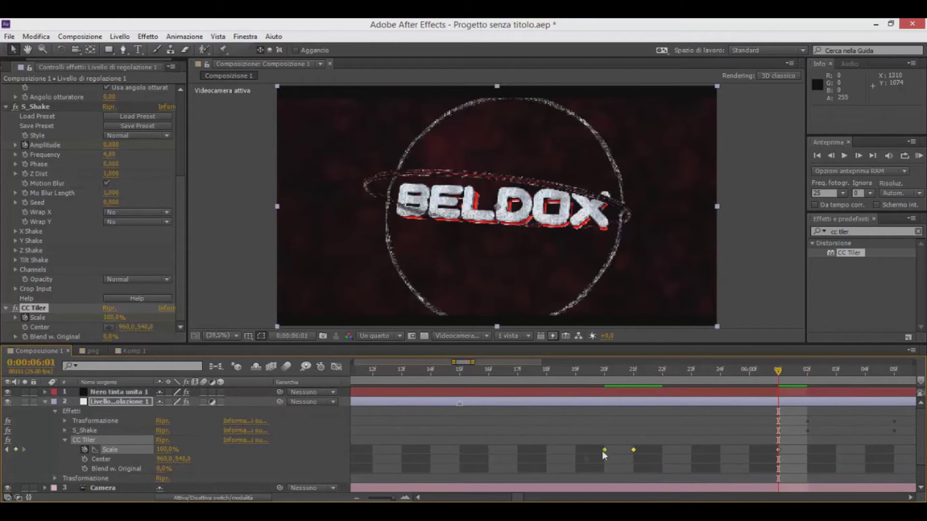
pyautogui.moveTo(516, 499); pyautogui.dragTo(514, 499)
pyautogui.moveTo(394, 498); pyautogui.dragTo(368, 498)
pyautogui.click(919, 156)
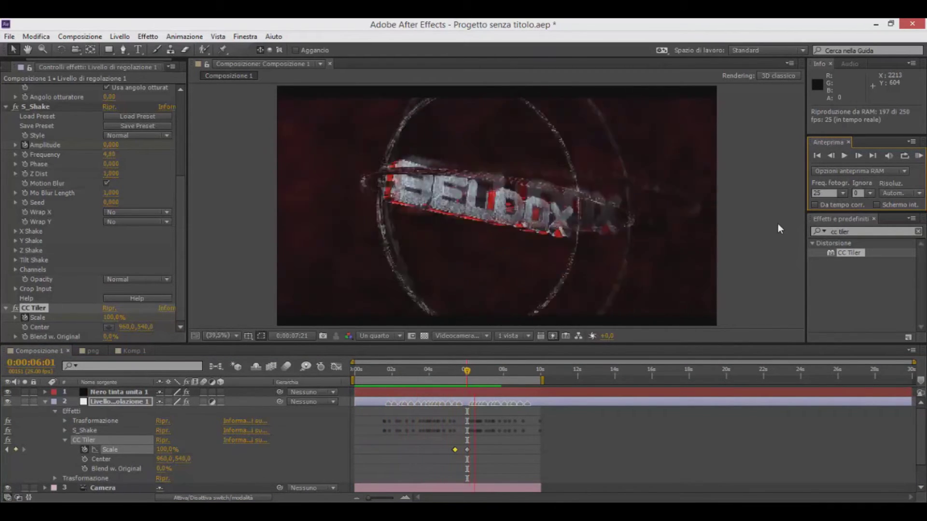
pyautogui.press('space')
# Retime the CC Tiler Scale keyframes to hold 20% at 0:00:06:01 and 100% one frame on, and play a RAM preview.
pyautogui.moveTo(368, 497); pyautogui.dragTo(389, 499)
pyautogui.click(584, 458)
pyautogui.moveTo(582, 450)
pyautogui.mouseDown()
pyautogui.moveTo(646, 453)
pyautogui.moveTo(582, 451)
pyautogui.mouseUp()
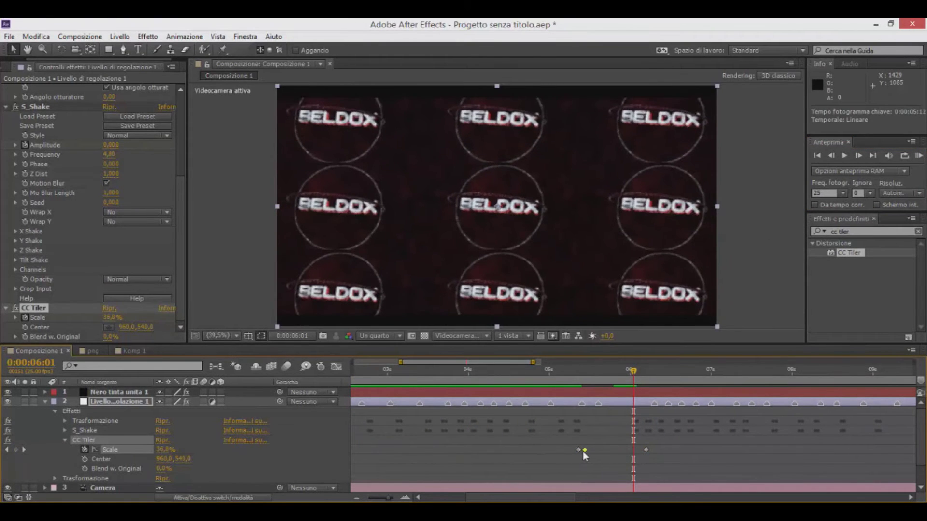
pyautogui.moveTo(577, 378); pyautogui.dragTo(633, 383)
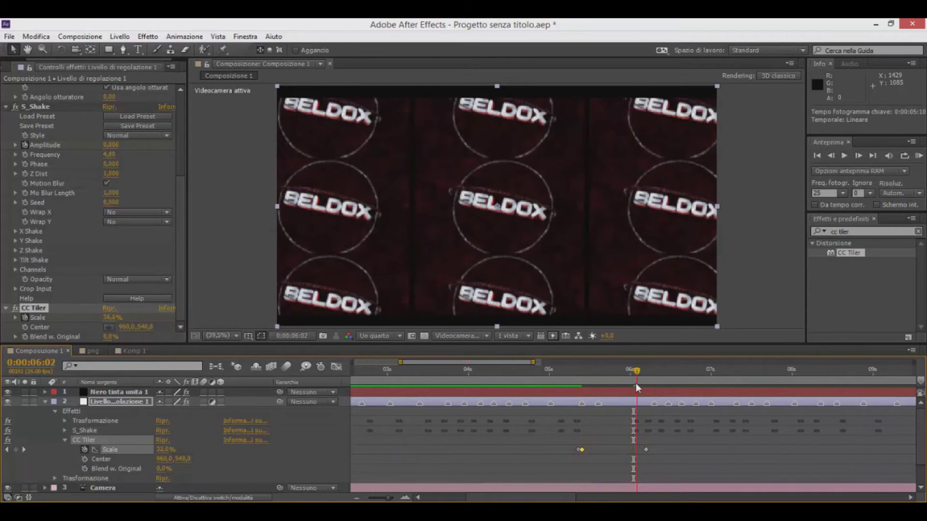
pyautogui.moveTo(646, 450); pyautogui.dragTo(633, 450)
pyautogui.click(918, 156)
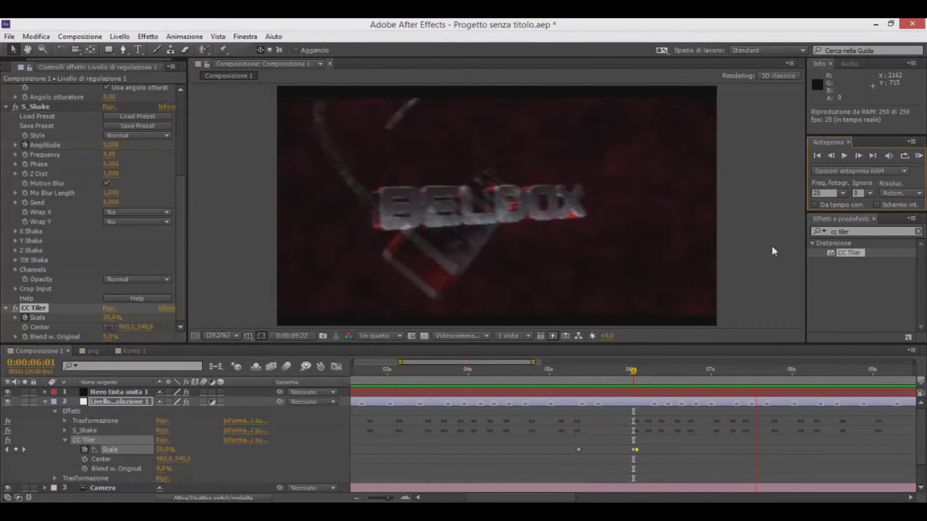
# Show the whole composition duration in the timeline, return to 0:00:00:00 and collapse the adjustment layer's properties.
pyautogui.moveTo(642, 371); pyautogui.dragTo(359, 404)
pyautogui.doubleClick(400, 362)
pyautogui.moveTo(455, 374); pyautogui.dragTo(236, 438)
pyautogui.click(45, 402)
pyautogui.click(115, 461)
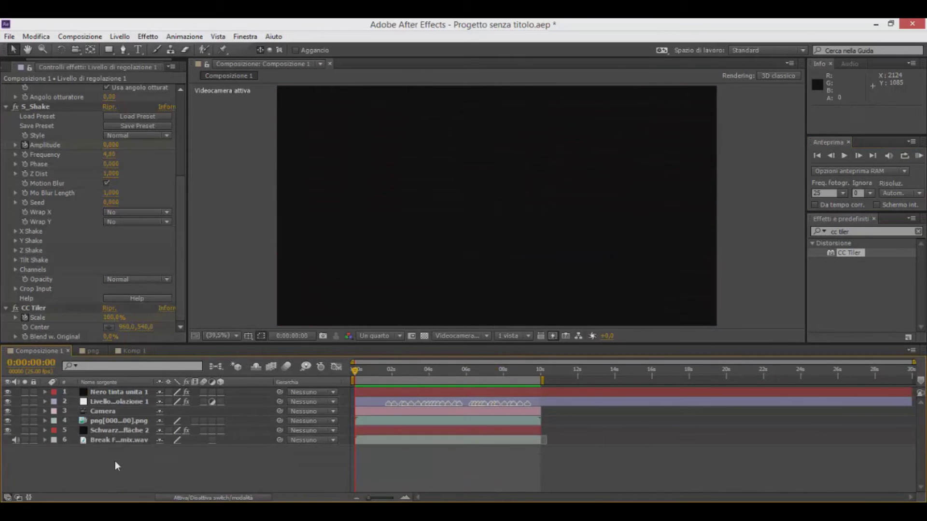
# Add a second adjustment layer and apply the Magic Bullet Looks effect to it.
pyautogui.rightClick(200, 475)
pyautogui.moveTo(227, 352)
pyautogui.click(454, 441)
pyautogui.hotkey('ctrl', '5')
pyautogui.write('ma')
pyautogui.moveTo(856, 255); pyautogui.dragTo(108, 390)
pyautogui.click(107, 401)
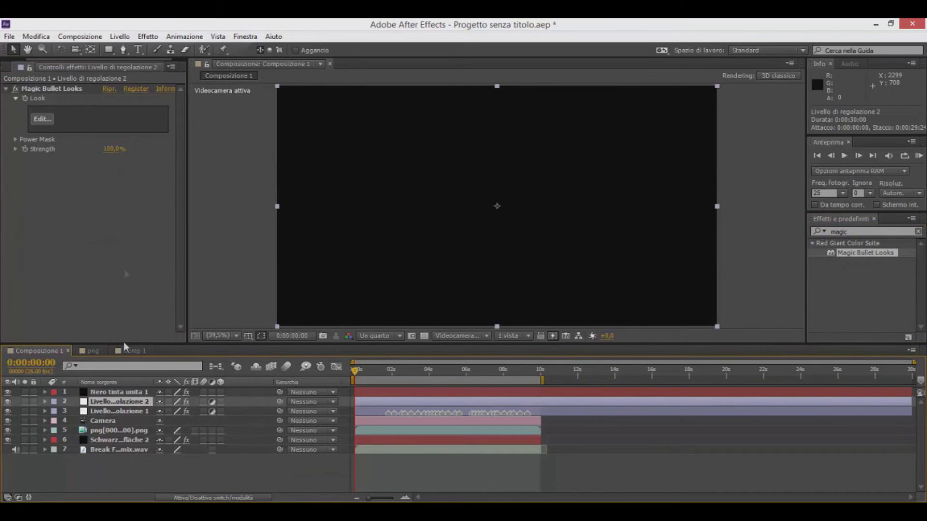
# Grade the second adjustment layer with the saved look CC PER GIODONA and view the frame at 0:00:06:18.
pyautogui.click(42, 120)
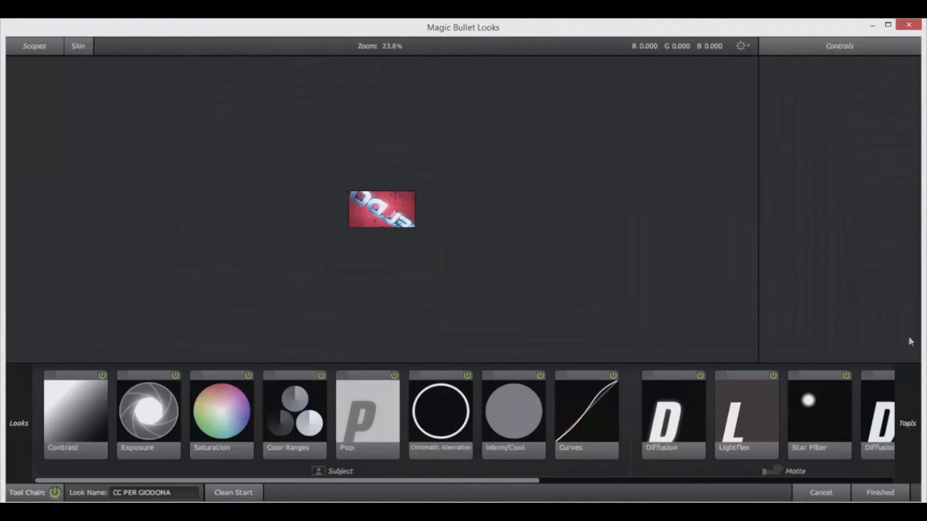
pyautogui.click(880, 491)
pyautogui.moveTo(454, 372); pyautogui.dragTo(481, 372)
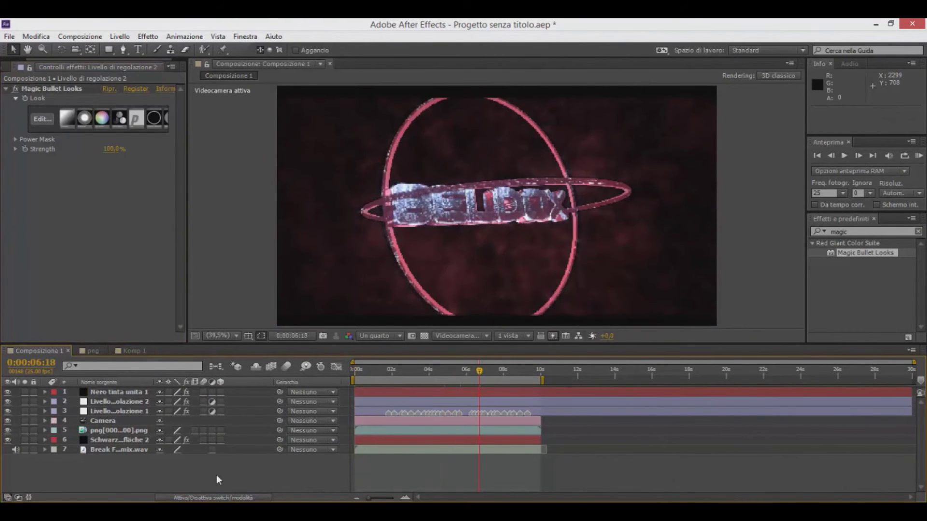
# Create a new black solid with the default settings and place it beneath all other layers.
pyautogui.rightClick(216, 475)
pyautogui.moveTo(289, 356)
pyautogui.click(476, 387)
pyautogui.press('Return')
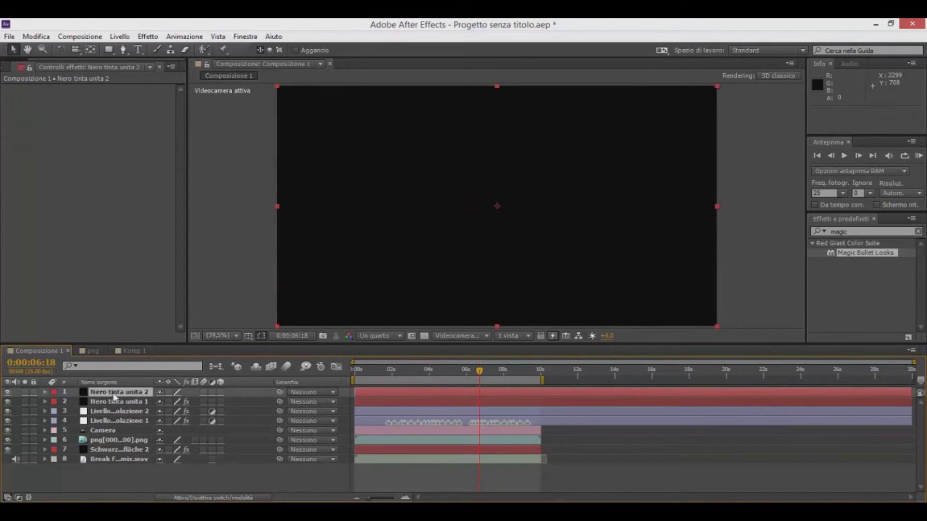
pyautogui.moveTo(114, 394); pyautogui.dragTo(95, 471)
# Apply the Optical Flares effect to the new black solid.
pyautogui.click(855, 231)
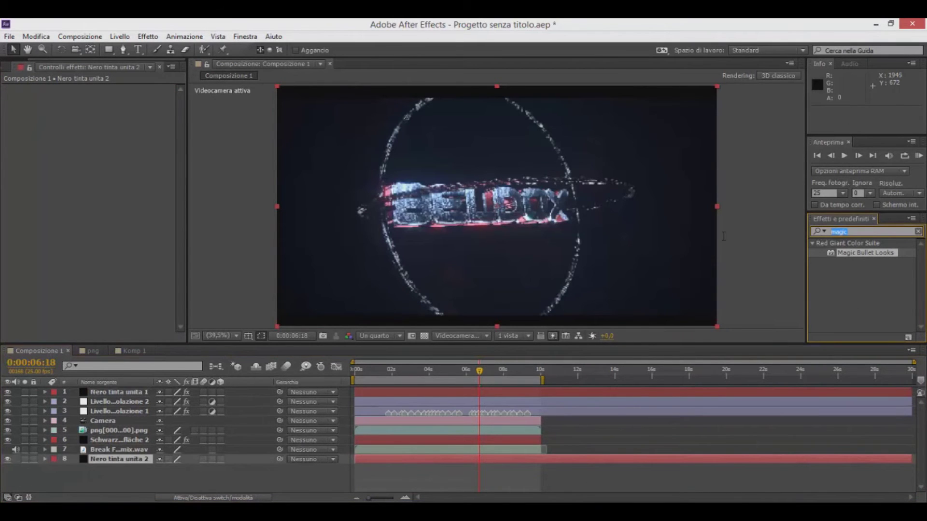
pyautogui.write('optical')
pyautogui.doubleClick(854, 253)
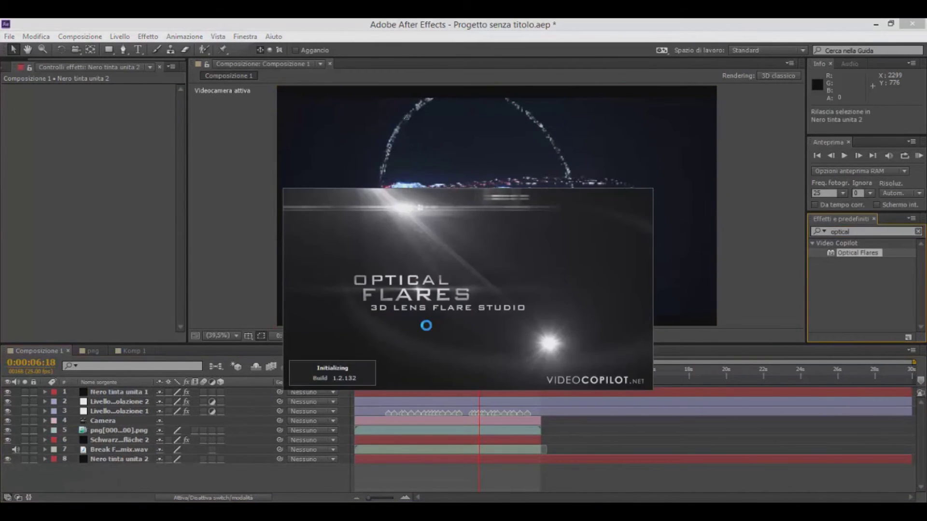
# Colour the optical flare red and set its positioning source type to 3D.
pyautogui.click(109, 146)
pyautogui.click(472, 211)
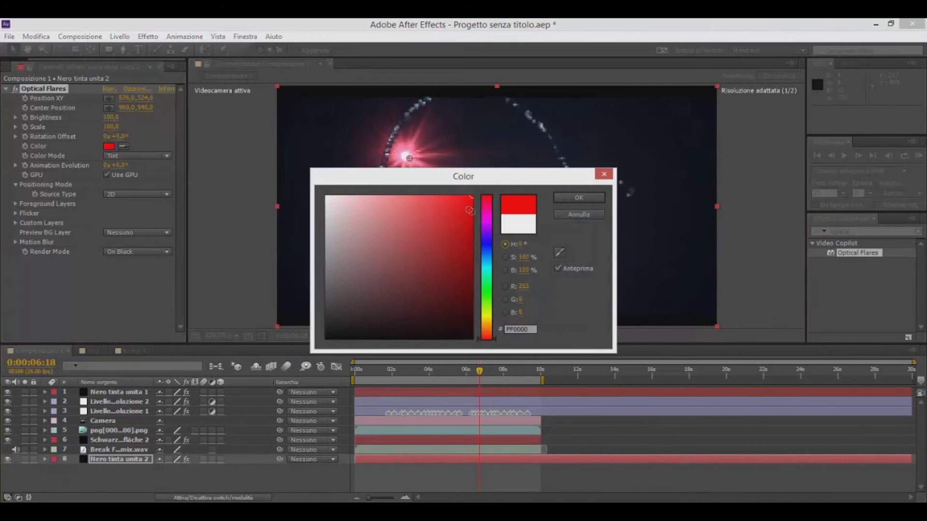
pyautogui.click(595, 198)
pyautogui.click(137, 194)
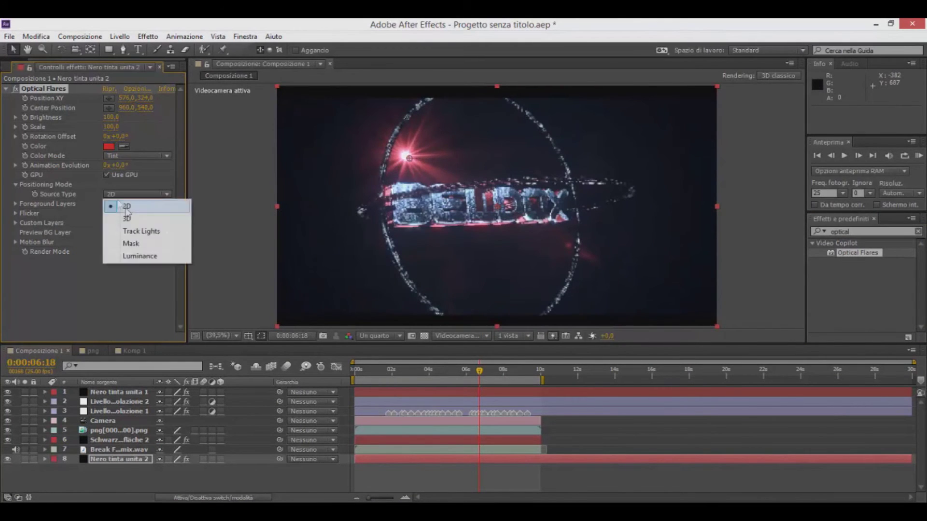
pyautogui.click(123, 218)
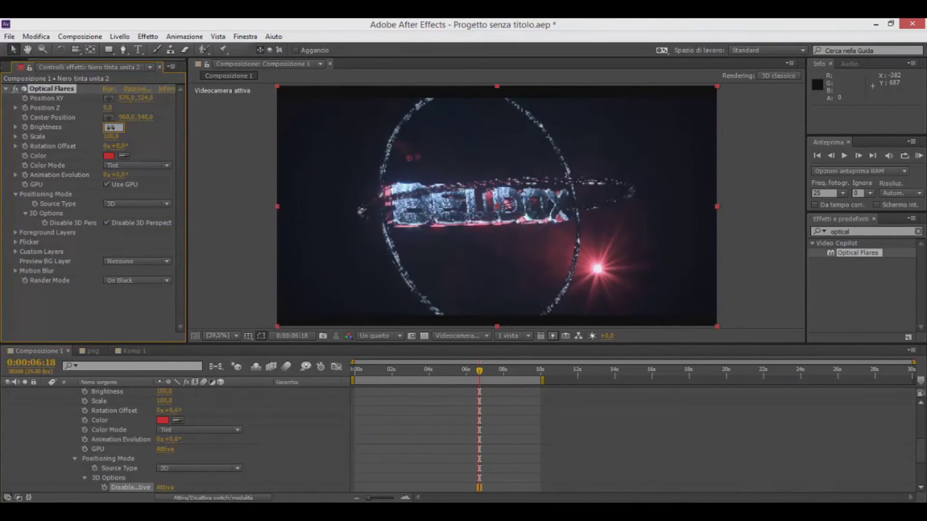
# Set the optical flare's brightness to 1400 and its scale to 7.
pyautogui.press('Delete')
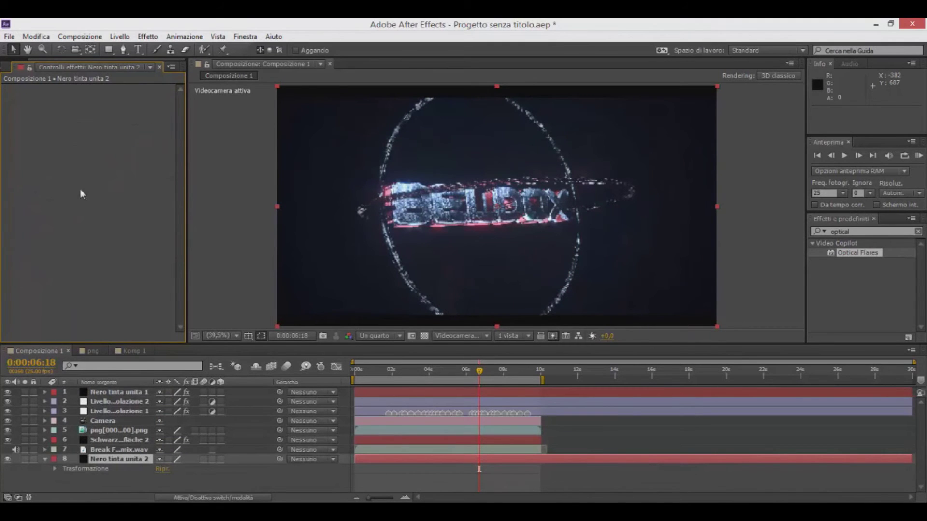
pyautogui.hotkey('ctrl', 'z')
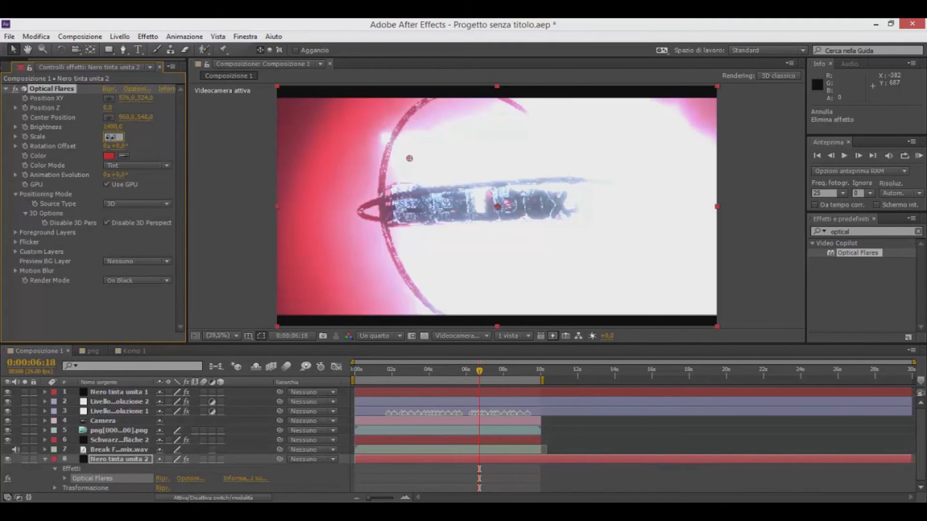
pyautogui.press('Return')
pyautogui.moveTo(110, 136)
pyautogui.mouseDown()
pyautogui.moveTo(131, 137)
pyautogui.moveTo(114, 137)
pyautogui.mouseUp()
pyautogui.click(112, 137)
pyautogui.write('7')
pyautogui.press('Return')
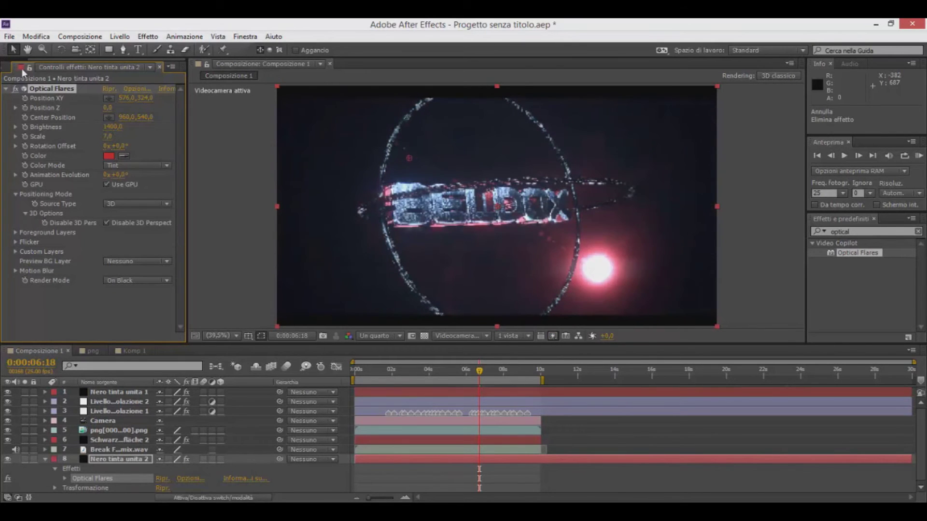
# Move the flare to about 2829, 119 with Position Z 70, its centre to about 201, 332, and raise its brightness to 1500.
pyautogui.moveTo(411, 158); pyautogui.dragTo(840, 119)
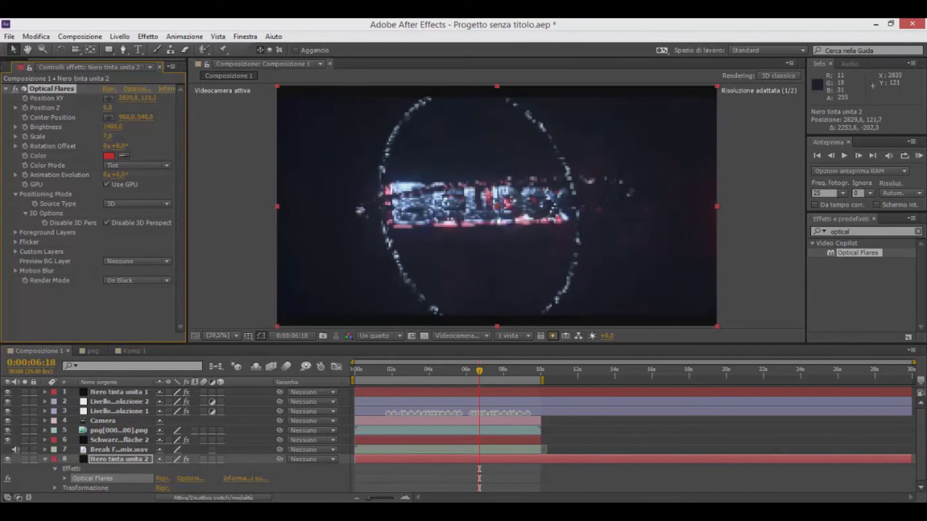
pyautogui.moveTo(147, 124); pyautogui.dragTo(243, 119)
pyautogui.moveTo(497, 245); pyautogui.dragTo(461, 224)
pyautogui.moveTo(324, 172); pyautogui.dragTo(316, 157)
pyautogui.moveTo(107, 108); pyautogui.dragTo(116, 127)
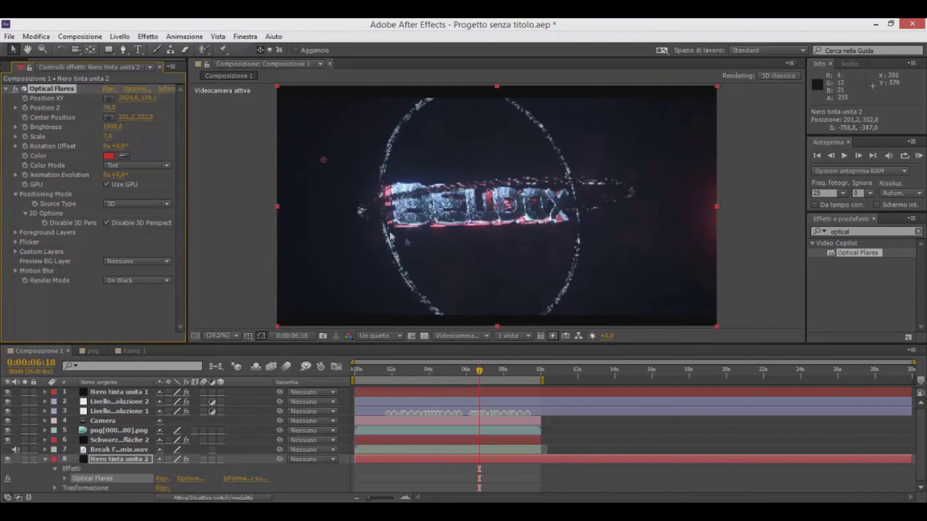
# Check the flare along the timeline, collapse the flare solid's properties and go to 0:00:04:01.
pyautogui.moveTo(414, 370); pyautogui.dragTo(530, 359)
pyautogui.press('Home')
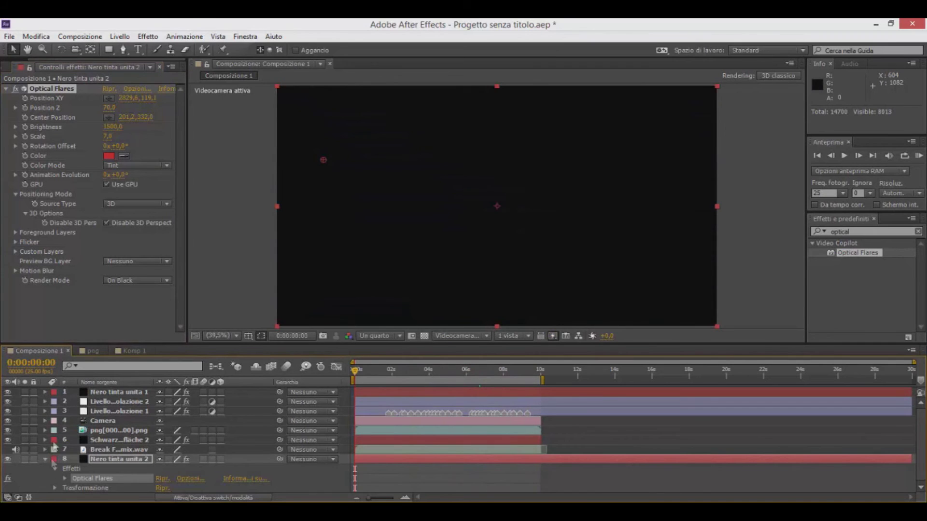
pyautogui.click(45, 459)
pyautogui.click(431, 376)
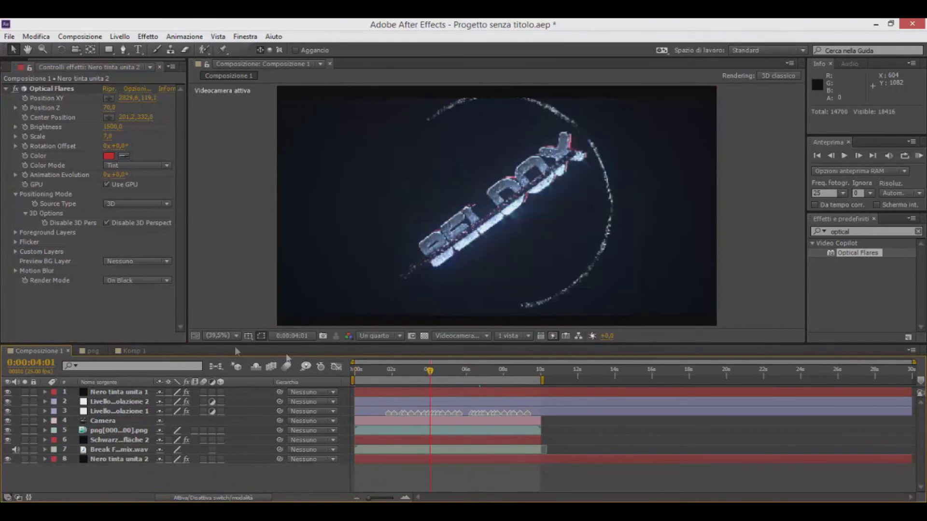
# Reopen the second adjustment layer's Magic Bullet look and recolour its first Matte Diffusion to red (R 0.999, G 0.036, B 0.027).
pyautogui.click(116, 402)
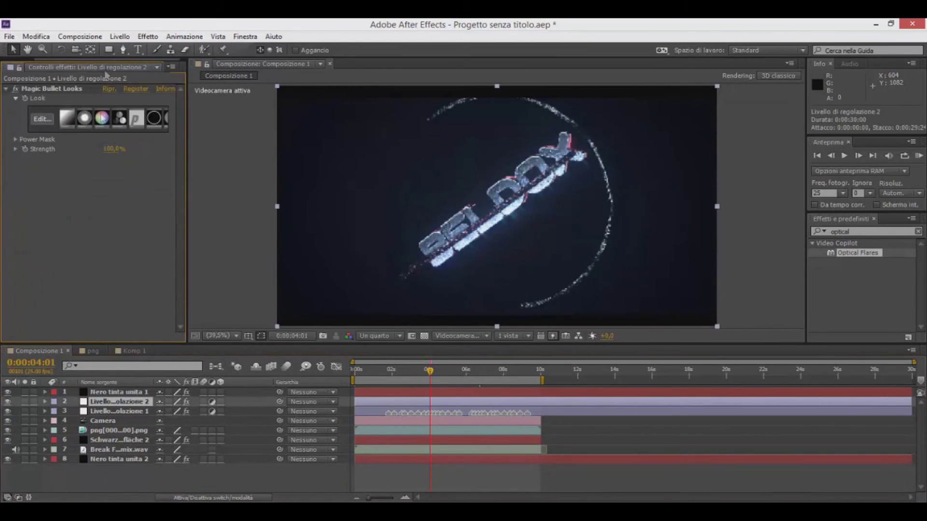
pyautogui.click(42, 119)
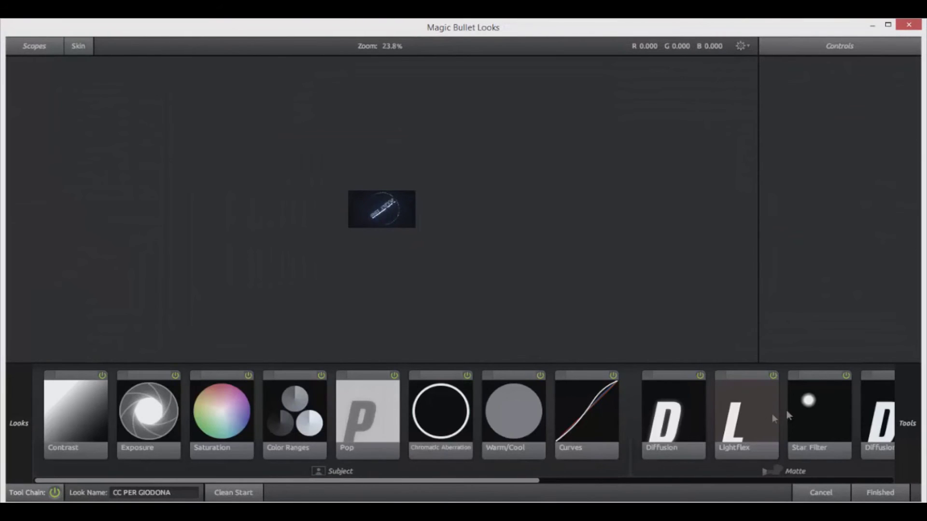
pyautogui.click(819, 415)
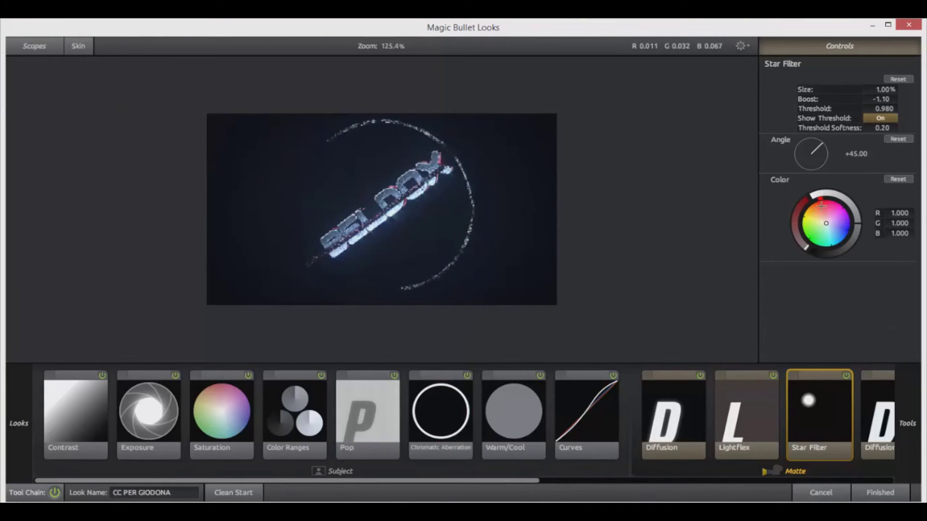
pyautogui.moveTo(525, 482); pyautogui.dragTo(573, 482)
pyautogui.click(651, 392)
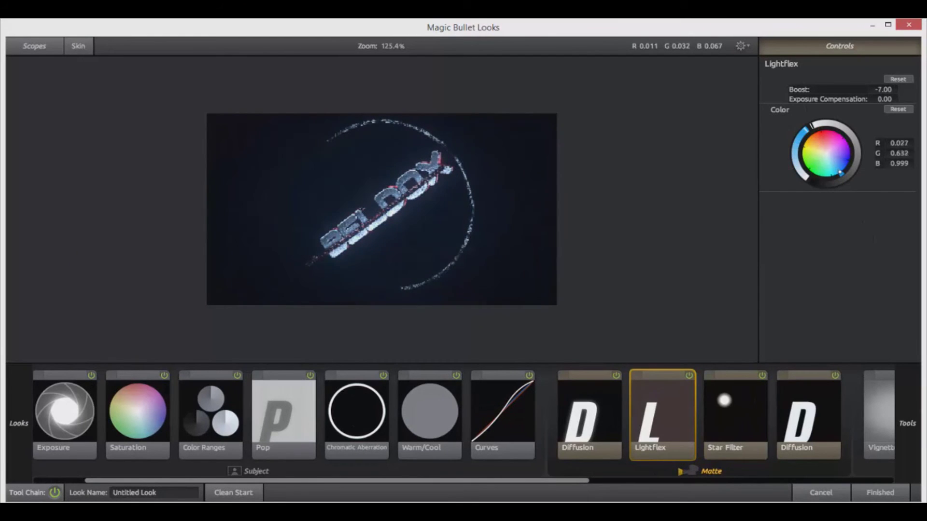
pyautogui.click(812, 392)
pyautogui.click(655, 408)
pyautogui.click(595, 409)
# Inspect the settings of the Vignette, Anamorphic Flare, Shutter Streak and first Diffusion tools in the look.
pyautogui.click(873, 385)
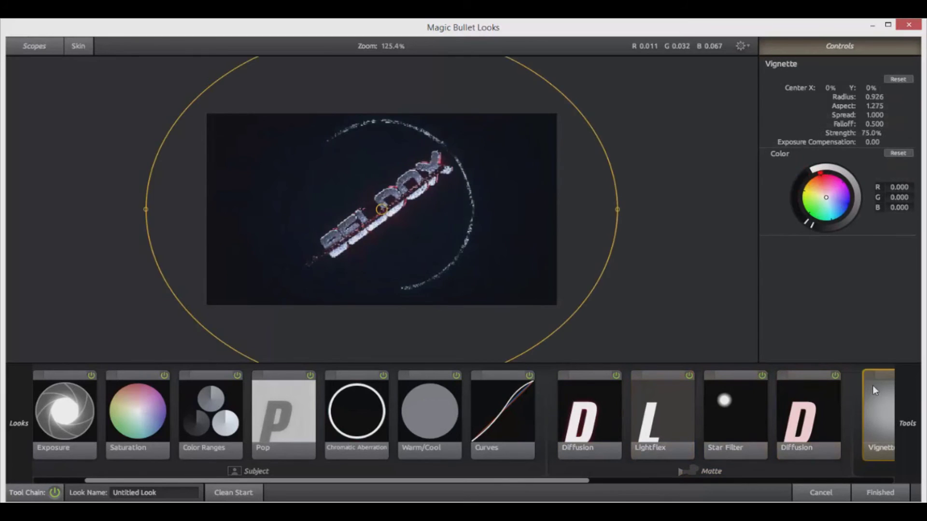
pyautogui.moveTo(585, 481); pyautogui.dragTo(706, 484)
pyautogui.click(858, 395)
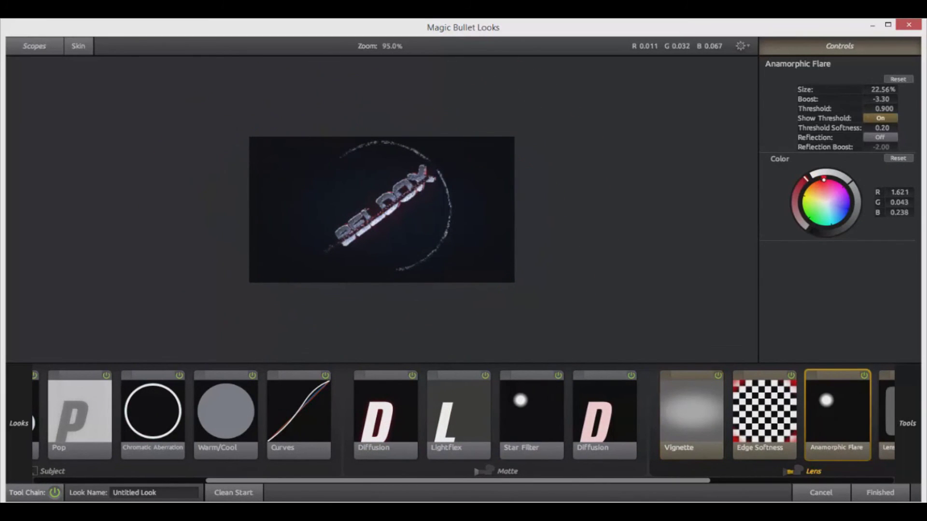
pyautogui.moveTo(648, 483); pyautogui.dragTo(755, 483)
pyautogui.click(812, 415)
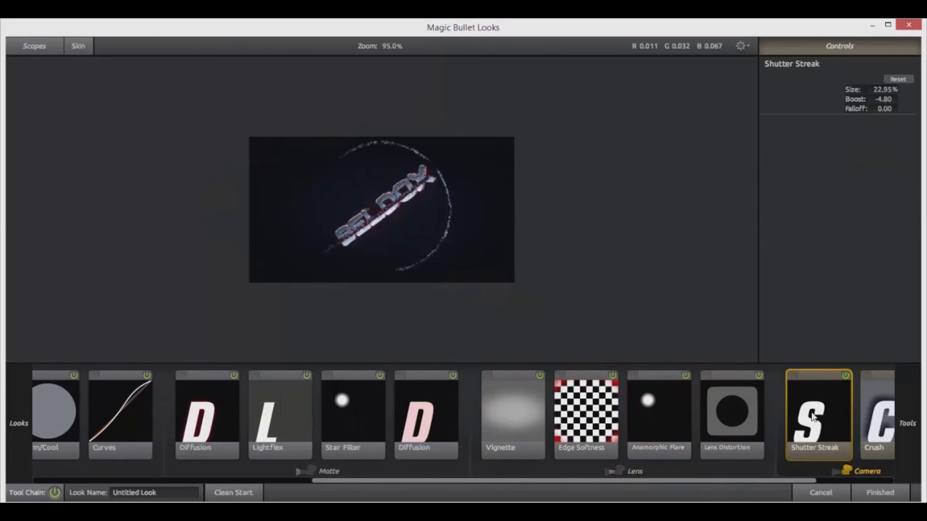
pyautogui.moveTo(598, 484); pyautogui.dragTo(323, 482)
pyautogui.click(681, 420)
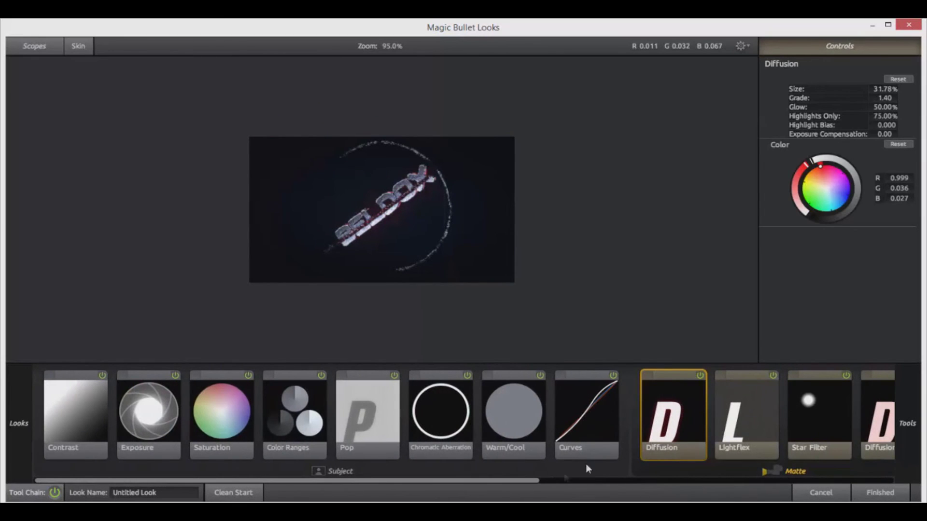
# Shift the Lightflex colour to red, set the second Diffusion colour to R 0.974, G 0.974, B 0.999 and apply the look.
pyautogui.moveTo(444, 483); pyautogui.dragTo(561, 483)
pyautogui.click(575, 403)
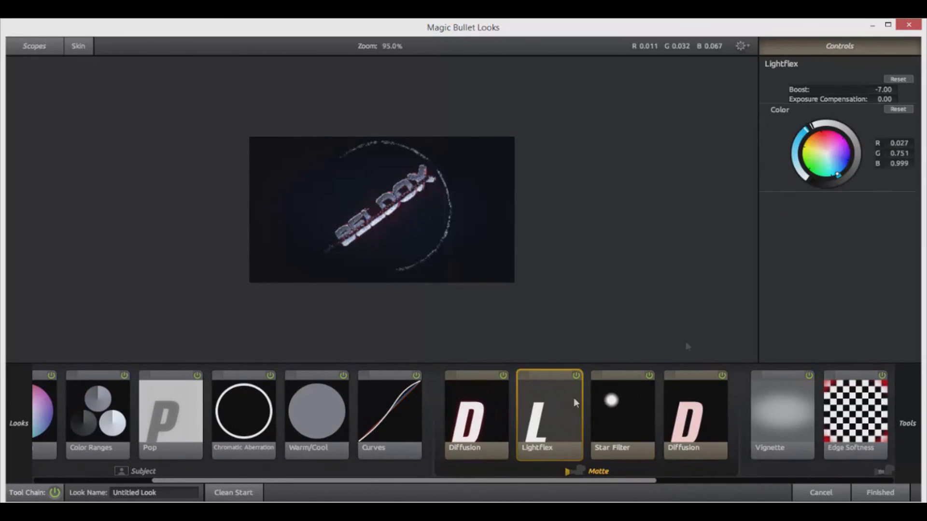
pyautogui.click(698, 411)
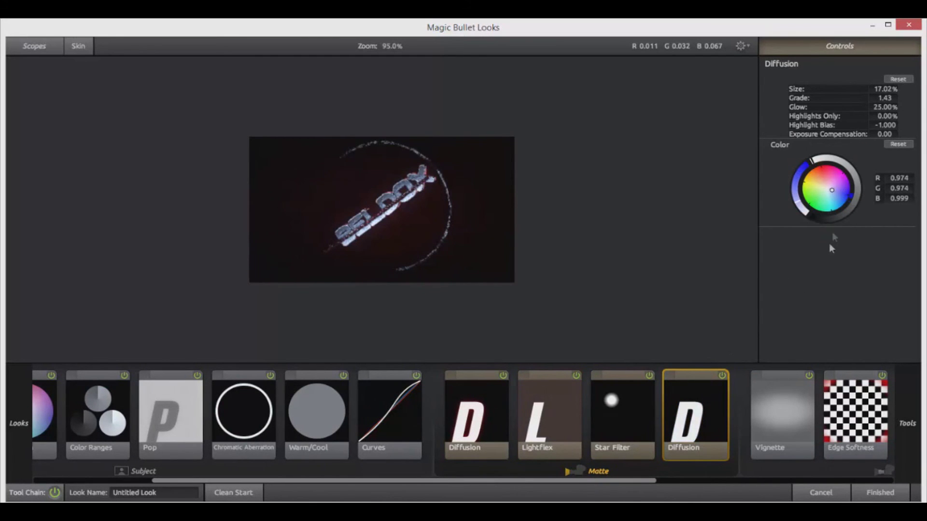
pyautogui.click(878, 493)
# Scrub through the composition to check the regraded look and return to 0:00:00:00.
pyautogui.moveTo(431, 371); pyautogui.dragTo(485, 374)
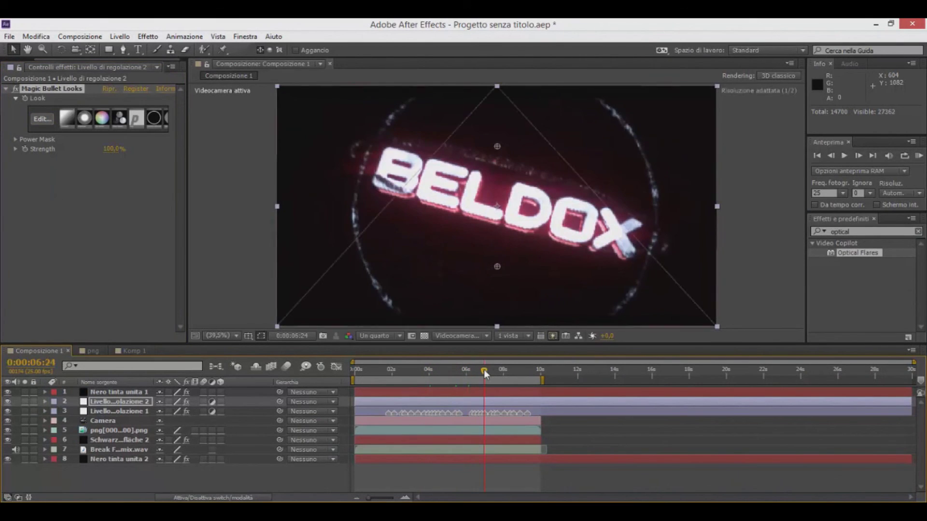
pyautogui.click(509, 374)
pyautogui.click(519, 374)
pyautogui.moveTo(519, 374); pyautogui.dragTo(302, 387)
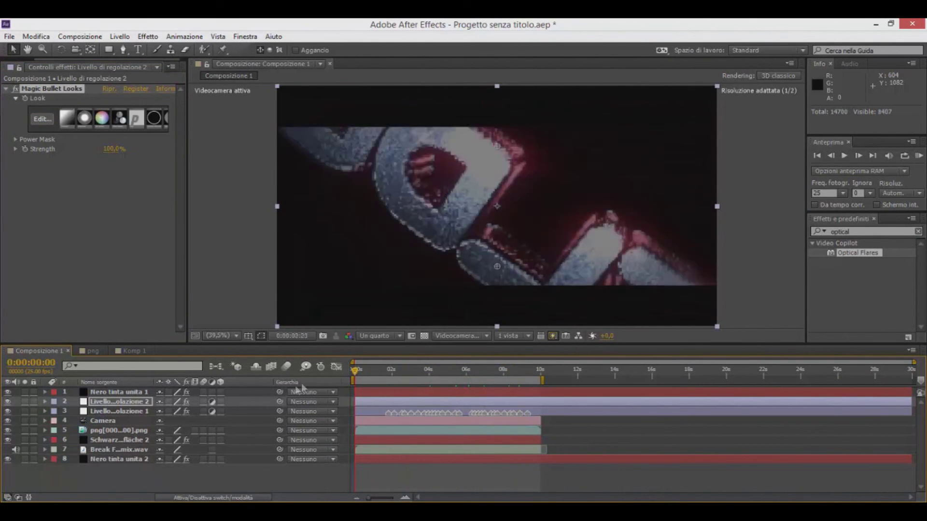
# Apply the RSMB motion blur effect to the first adjustment layer and set its Motion Sensitivity to 100.
pyautogui.click(105, 485)
pyautogui.moveTo(859, 233); pyautogui.dragTo(745, 235)
pyautogui.write('rsmb')
pyautogui.moveTo(846, 253); pyautogui.dragTo(116, 411)
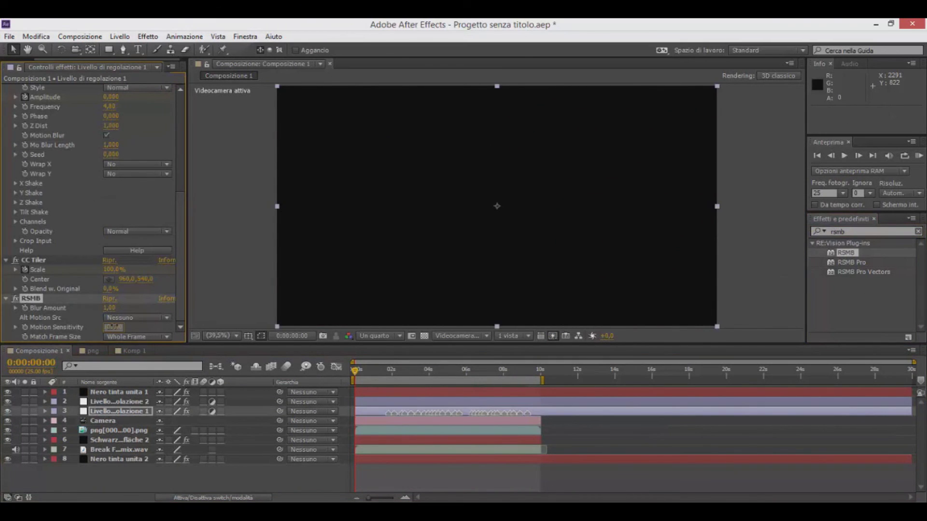
pyautogui.click(125, 478)
# Save the project on the Desktop under the name Intro Beldocs.
pyautogui.click(9, 36)
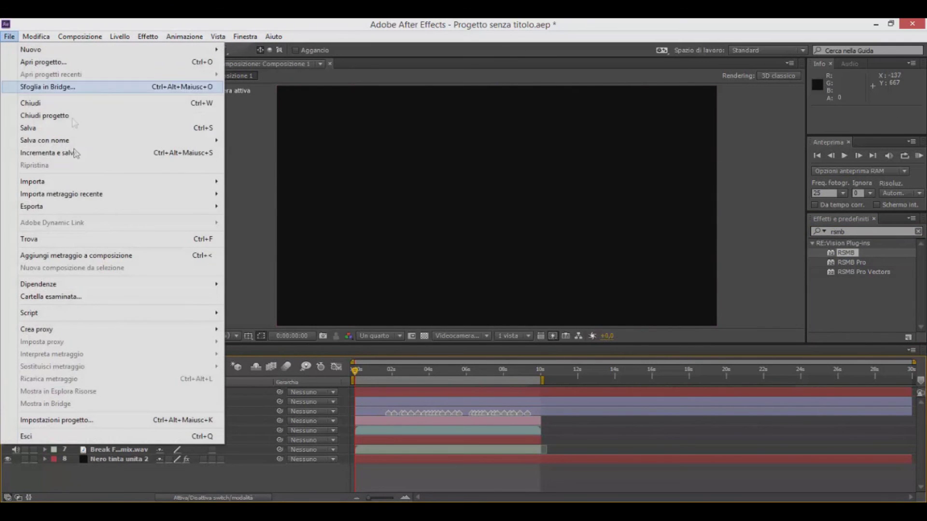
pyautogui.moveTo(63, 139)
pyautogui.click(271, 140)
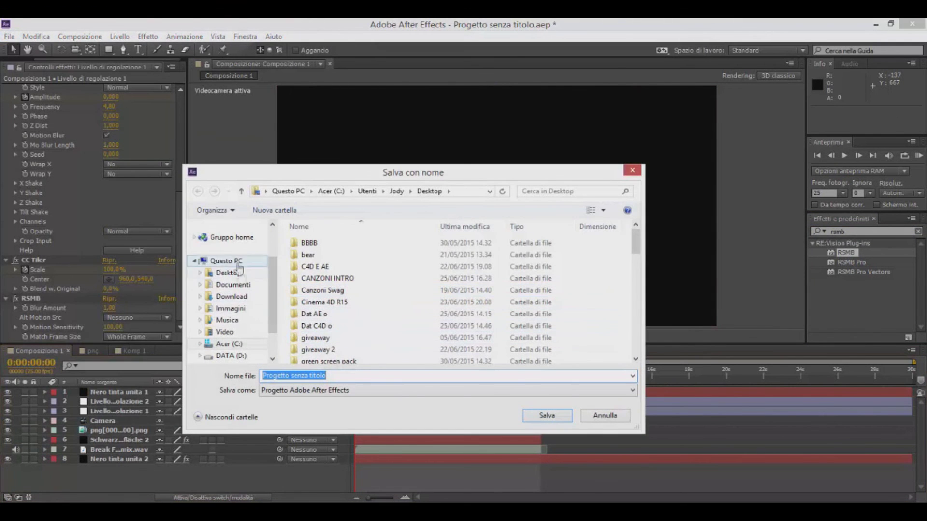
pyautogui.write('Intro Beldox')
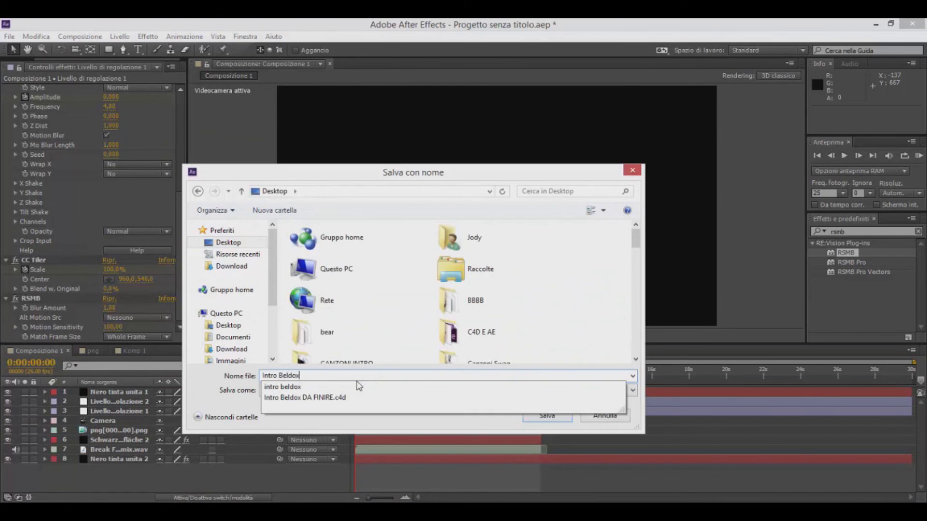
pyautogui.press('Return')
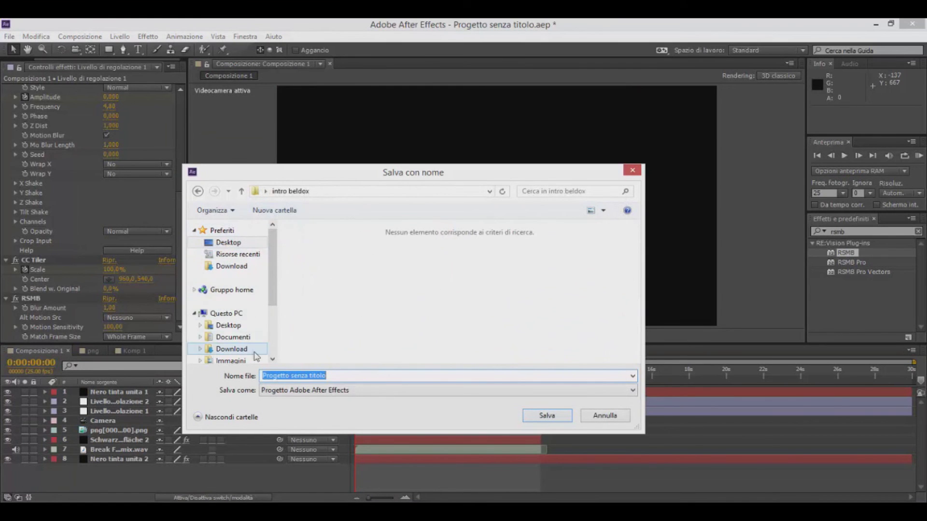
pyautogui.click(238, 249)
pyautogui.write('Intro Beldocs')
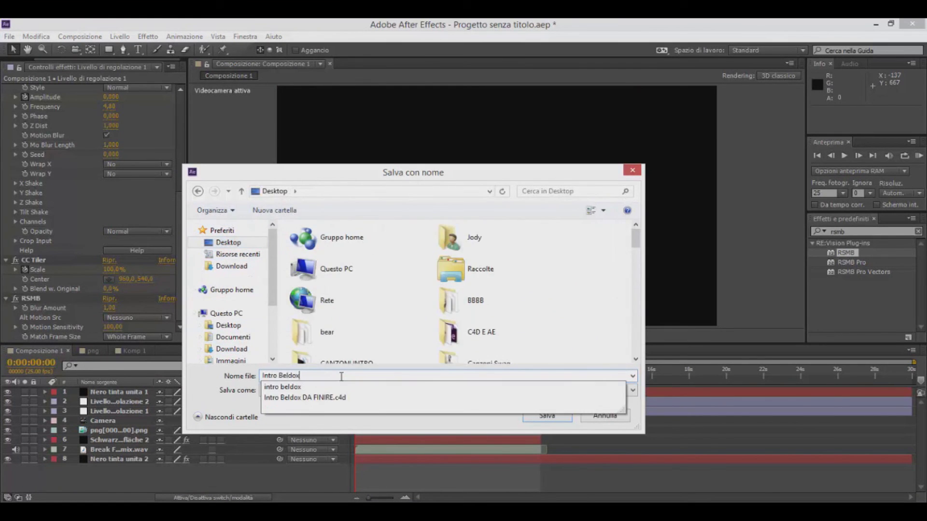
pyautogui.press('Return')
# Set the composition preview resolution to full (Piena) and select the first adjustment layer.
pyautogui.click(372, 331)
pyautogui.click(381, 366)
pyautogui.click(118, 412)
# Add Composizione 1 to the render queue and set its output to bld with the Desktop as destination folder.
pyautogui.click(82, 37)
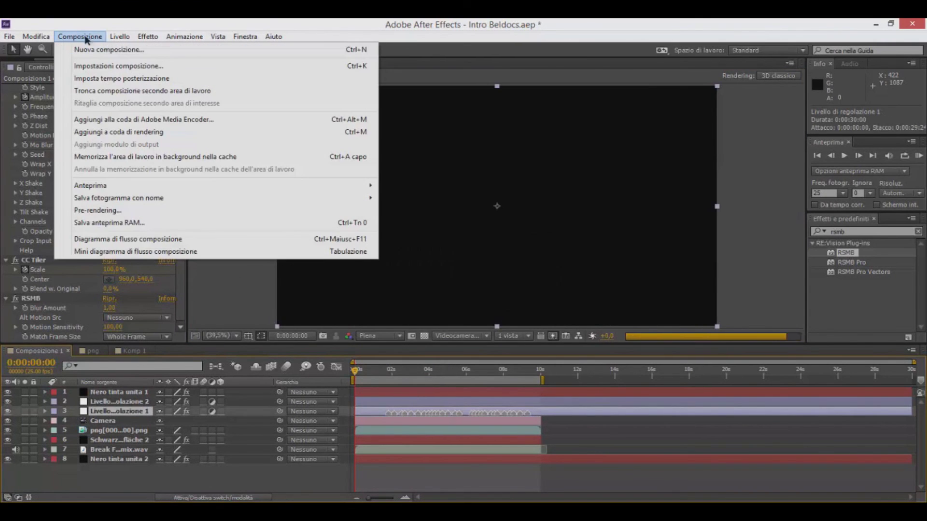
pyautogui.click(112, 134)
pyautogui.click(286, 425)
pyautogui.click(326, 408)
pyautogui.write('bld')
pyautogui.click(512, 324)
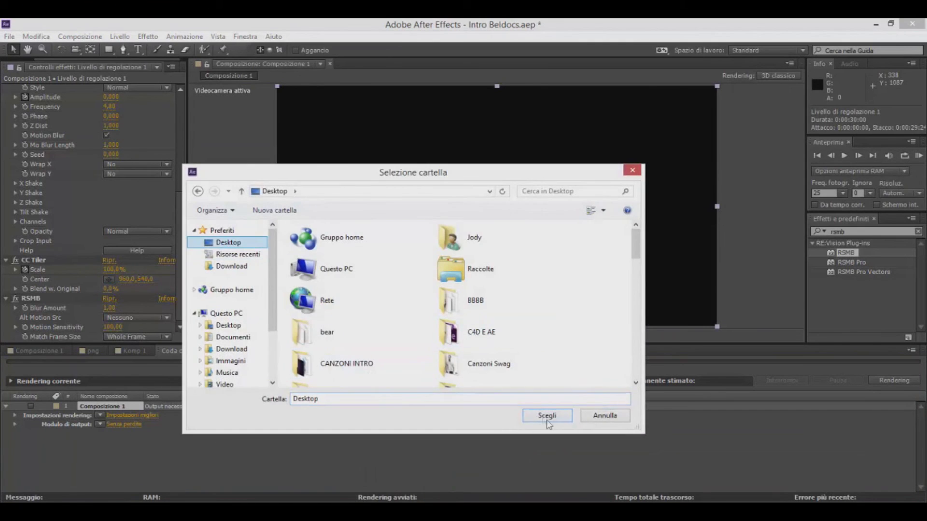